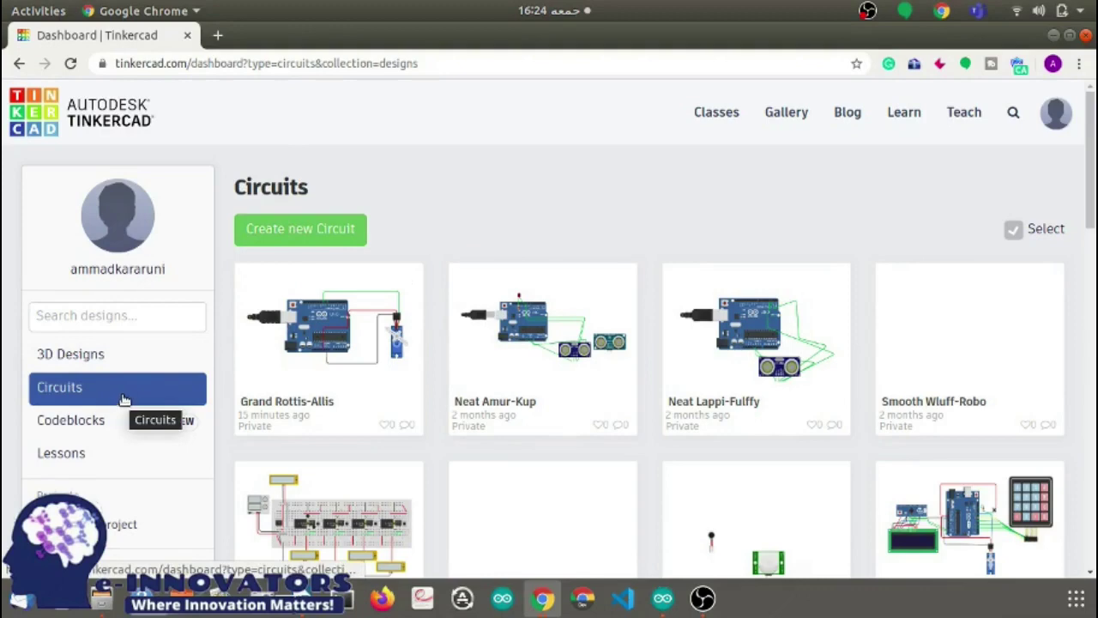
Step: Create a new blank circuit from the Circuits dashboard, which opens as 'Sizzling Jofo'
{"action": "left_click", "coordinate": [295, 228]}
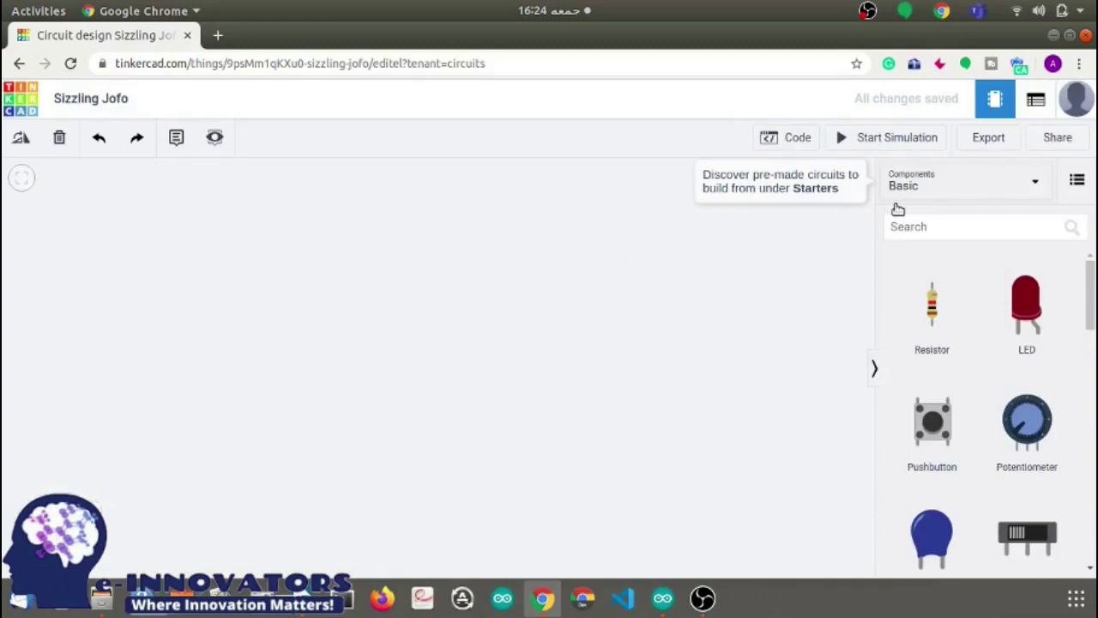
Step: Search the library for 'arduino' and drop an Arduino Uno R3 onto the canvas
{"action": "left_click", "coordinate": [941, 224]}
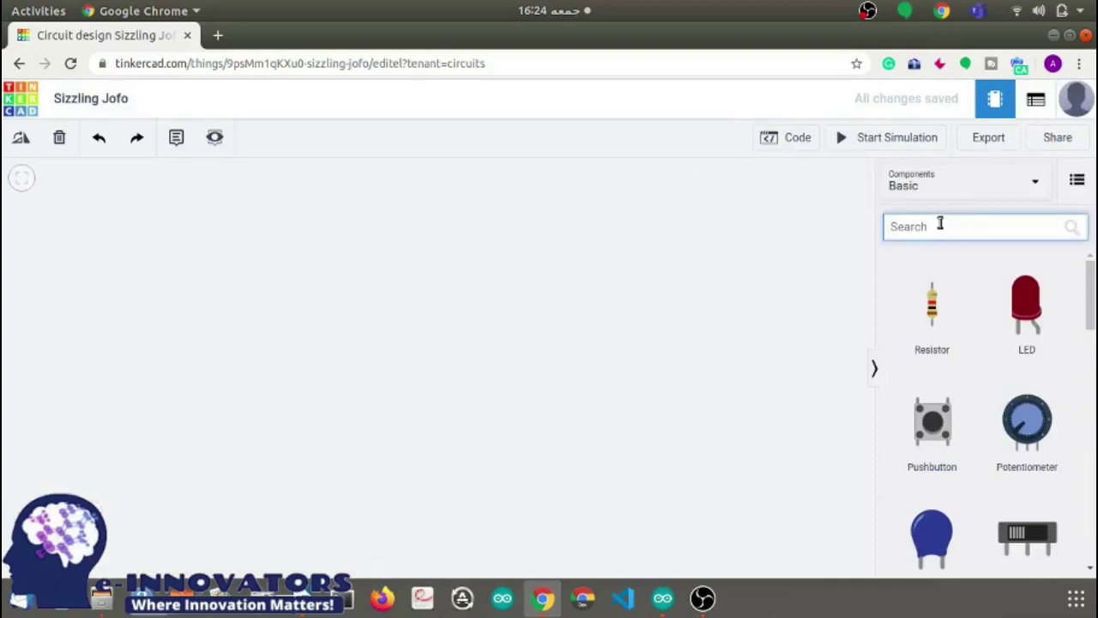
{"action": "type", "text": "arduino"}
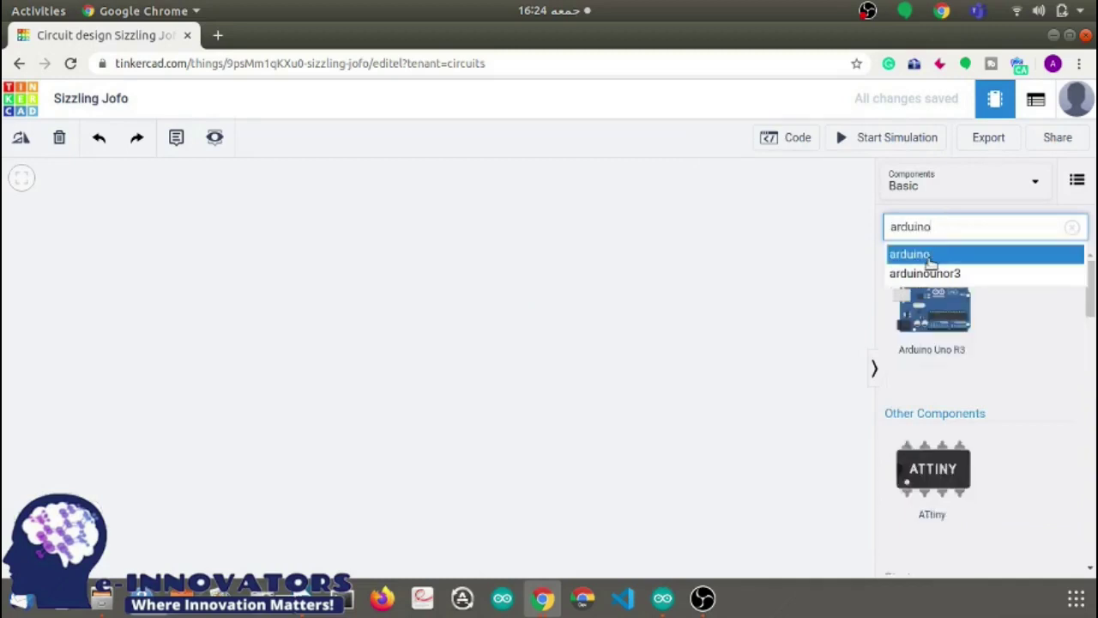
{"action": "left_click", "coordinate": [933, 257]}
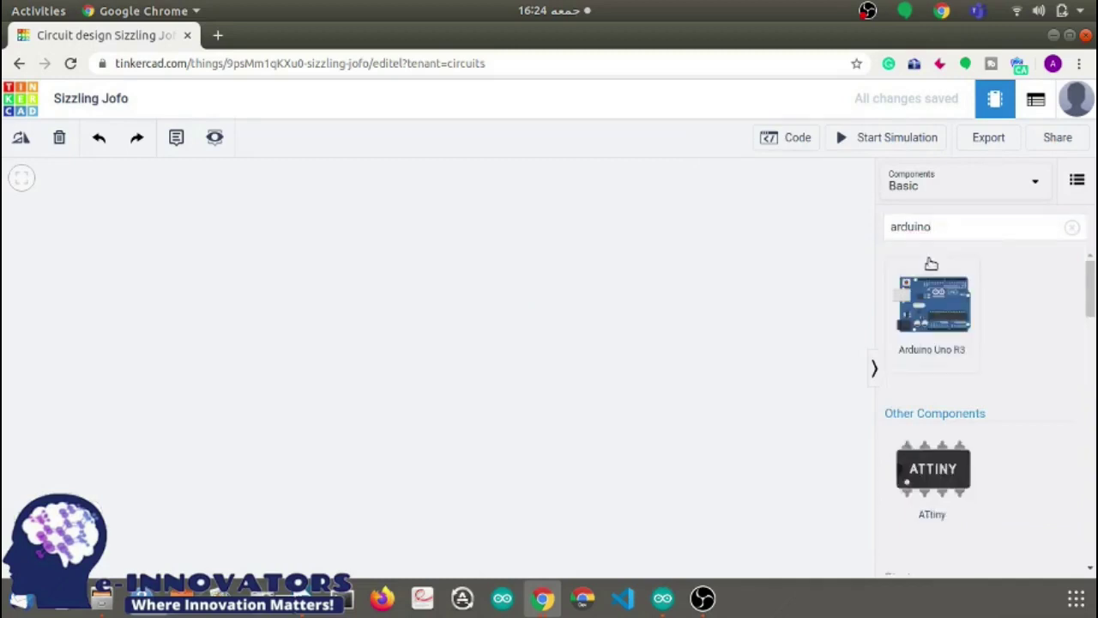
{"action": "left_click", "coordinate": [923, 310]}
{"action": "left_click", "coordinate": [276, 355]}
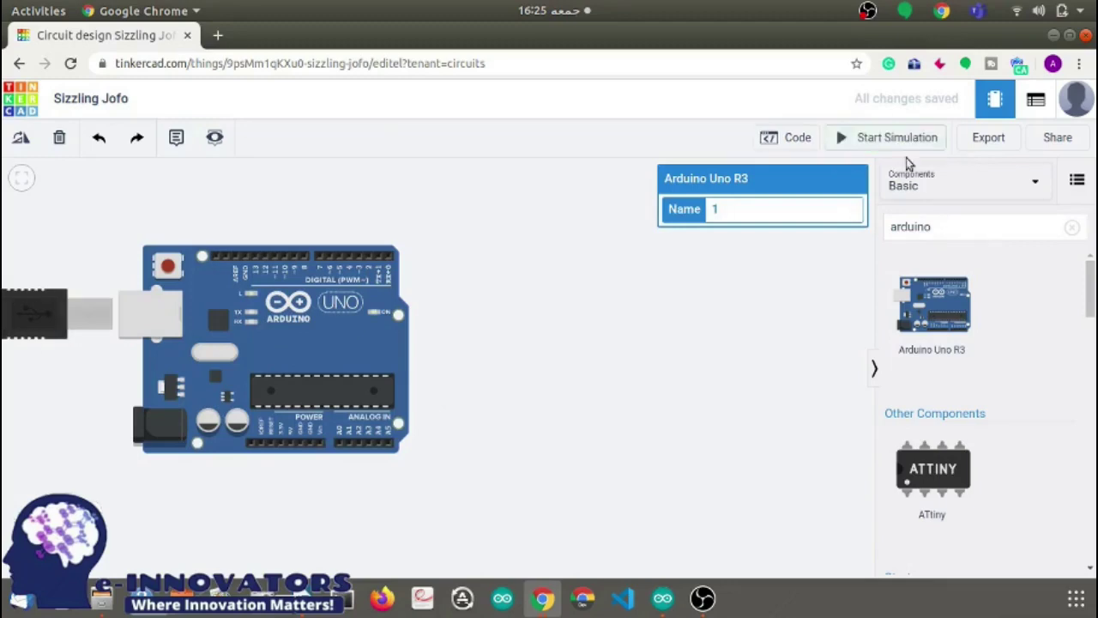
{"action": "left_click", "coordinate": [936, 224]}
Step: Add two pushbuttons to the canvas above the Arduino board
{"action": "key", "text": "ctrl+a"}
{"action": "key", "text": "BackSpace"}
{"action": "type", "text": "pus"}
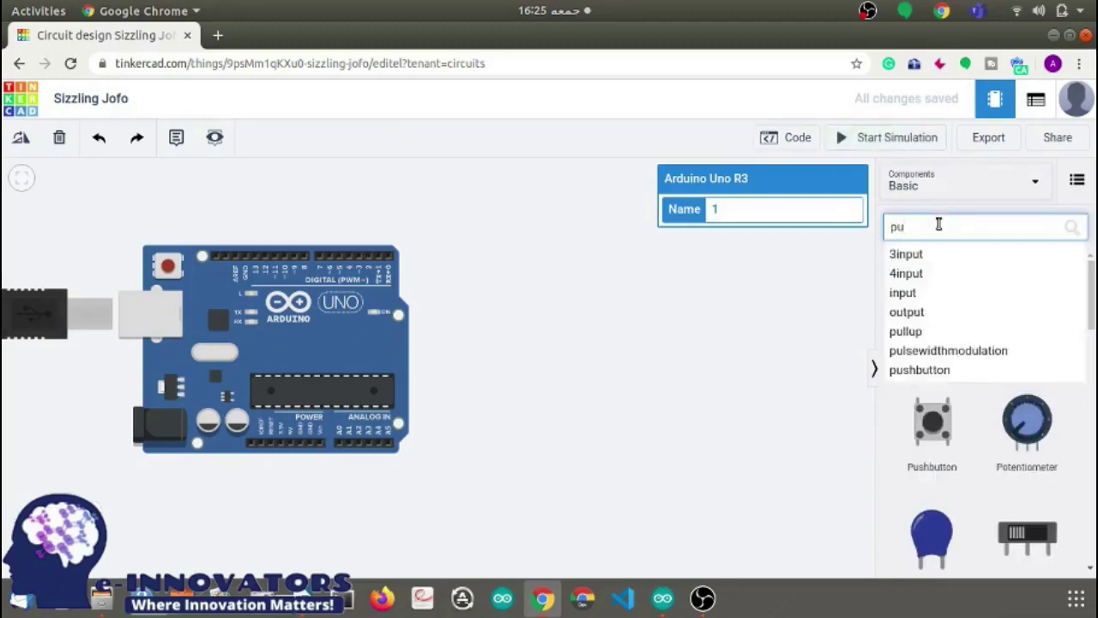
{"action": "left_click", "coordinate": [942, 256]}
{"action": "left_click_drag", "start_coordinate": [949, 262], "coordinate": [268, 196]}
{"action": "left_click_drag", "start_coordinate": [944, 309], "coordinate": [307, 196]}
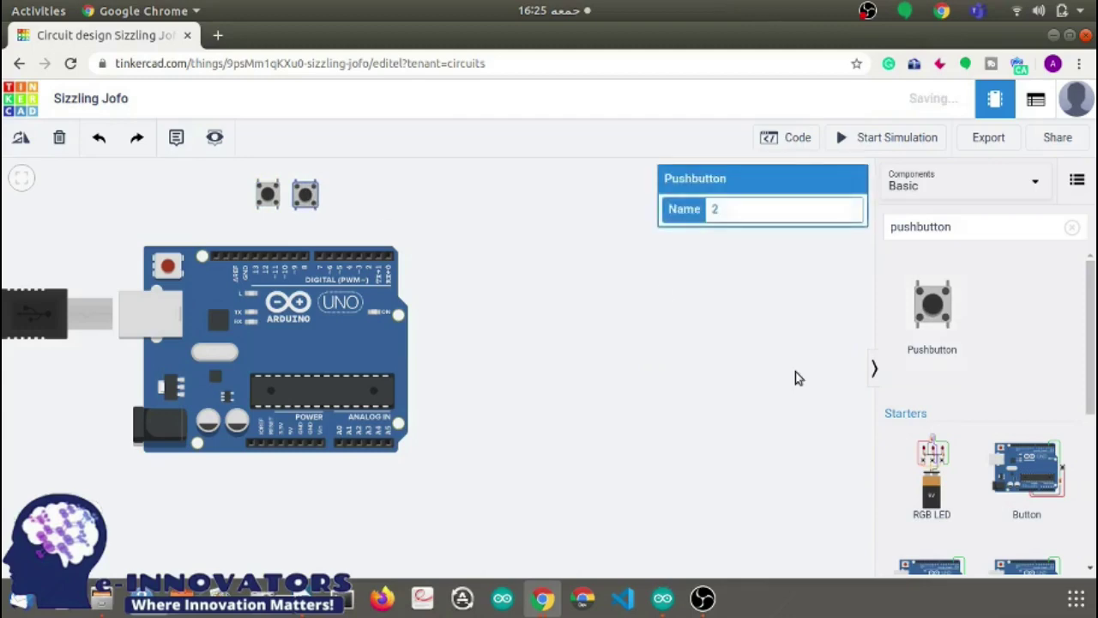
{"action": "left_click_drag", "start_coordinate": [952, 228], "coordinate": [860, 227]}
{"action": "left_click", "coordinate": [862, 227]}
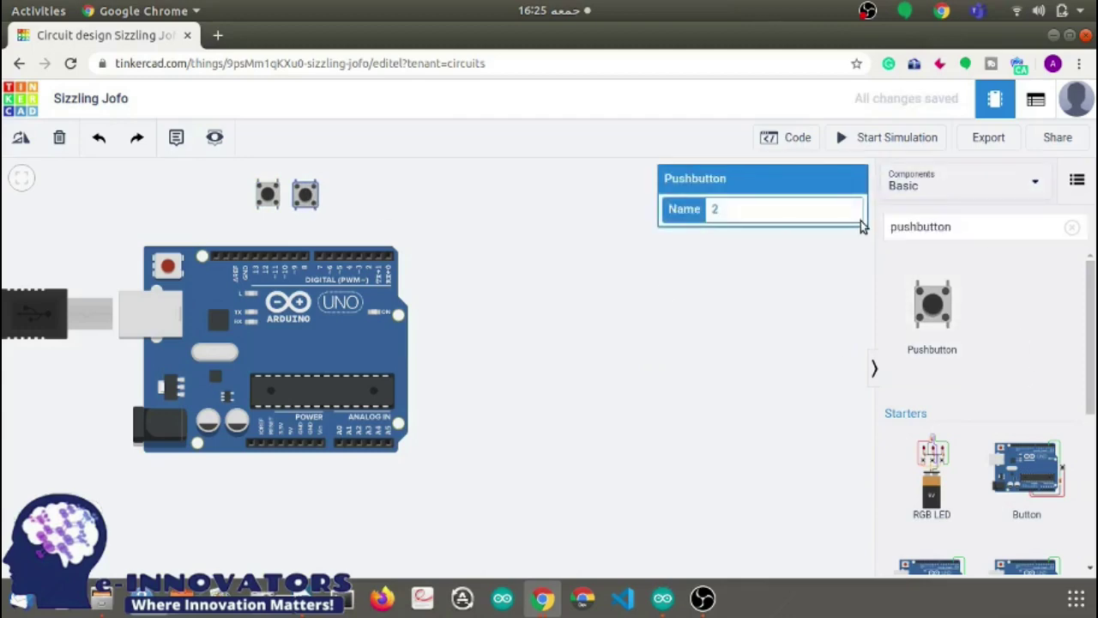
{"action": "left_click", "coordinate": [862, 139]}
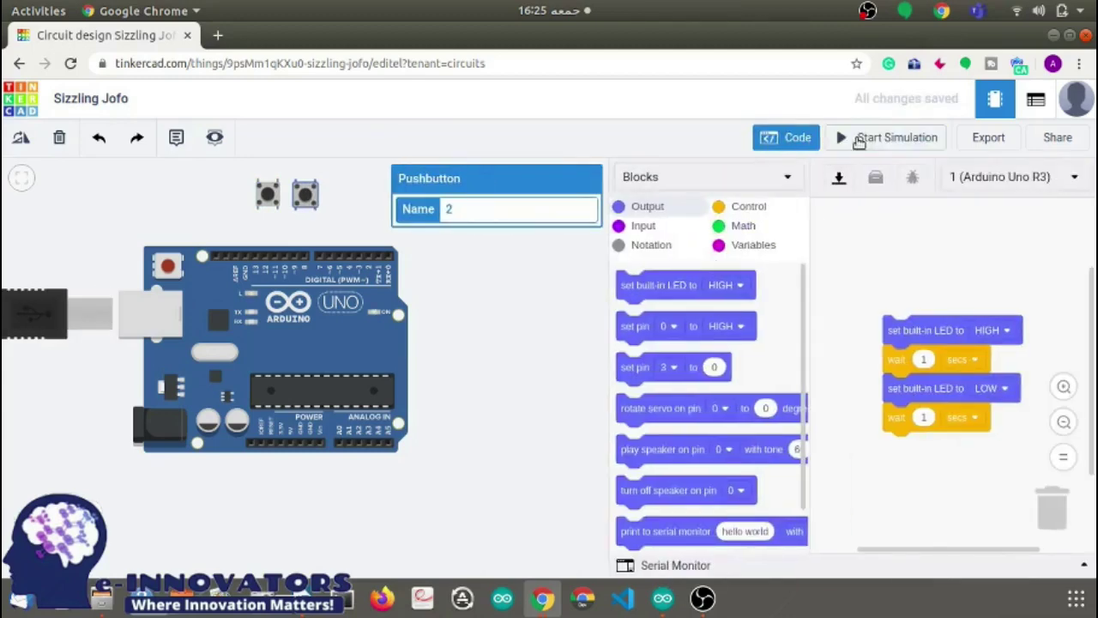
{"action": "left_click", "coordinate": [810, 138]}
Step: Search for 'servo' and place a micro servo to the right of the board
{"action": "left_click_drag", "start_coordinate": [964, 227], "coordinate": [895, 216]}
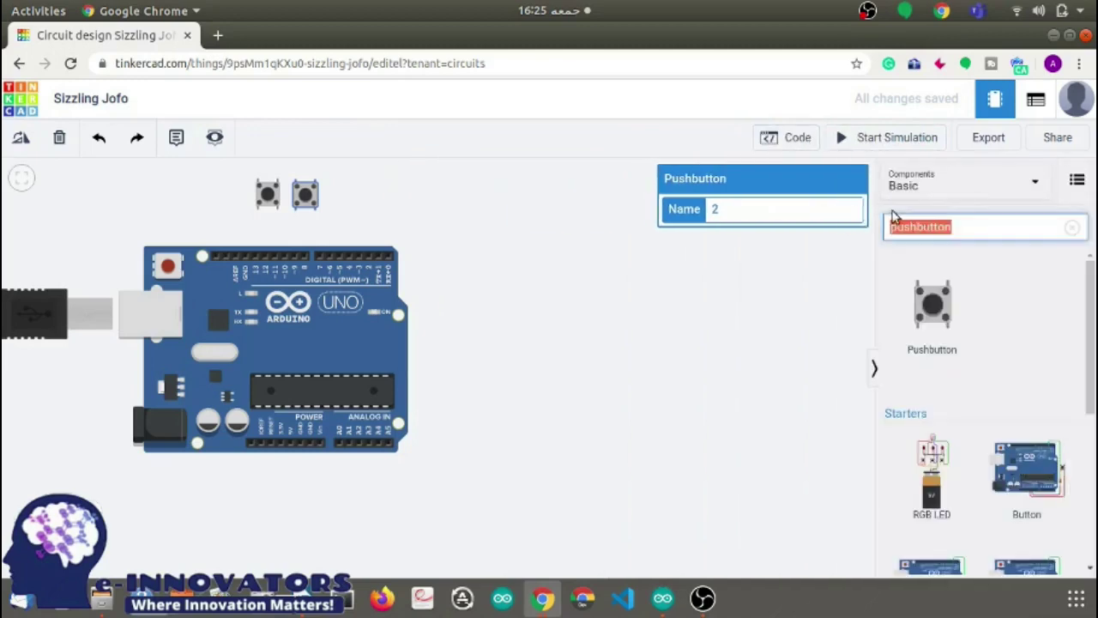
{"action": "type", "text": "servo"}
{"action": "key", "text": "Return"}
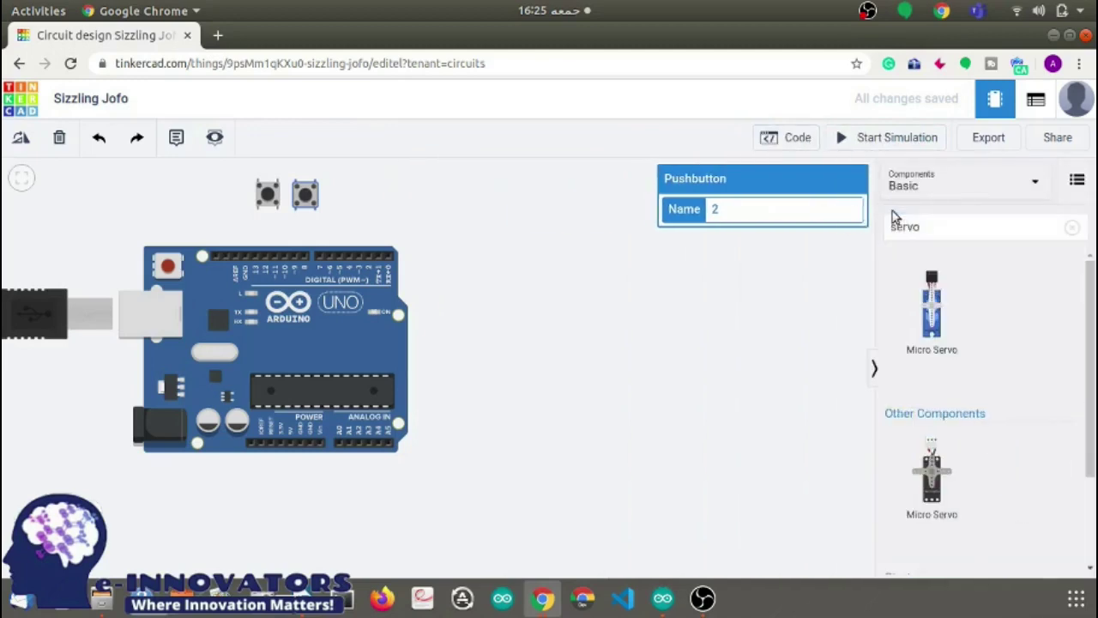
{"action": "left_click_drag", "start_coordinate": [931, 300], "coordinate": [576, 292]}
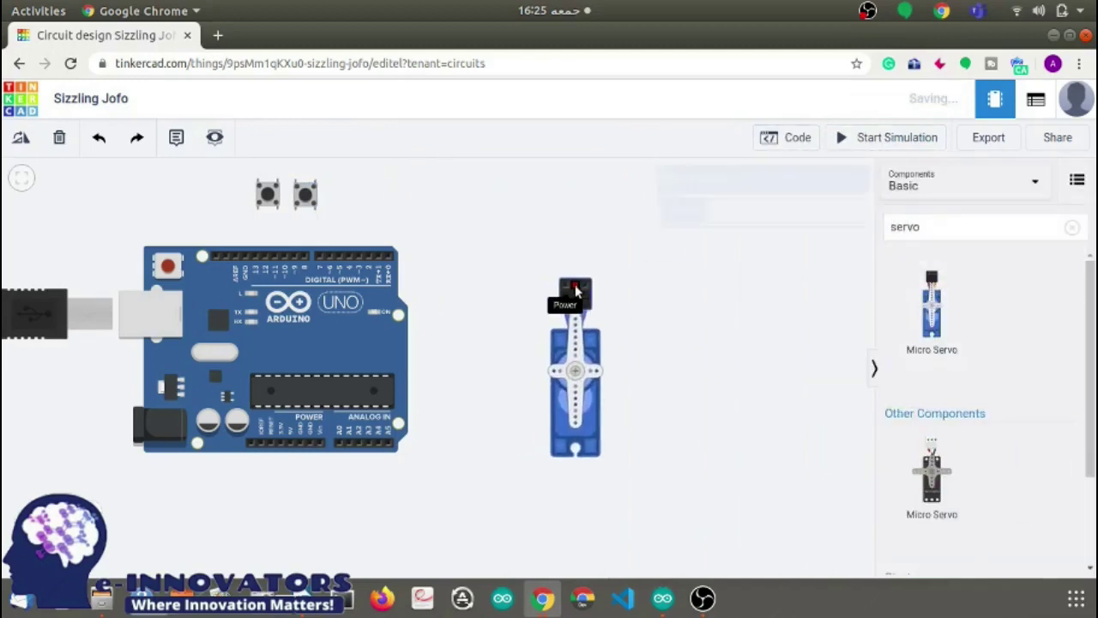
Step: Add two 1 kΩ resistors beside the pushbuttons, nudging one button into line
{"action": "left_click", "coordinate": [932, 236]}
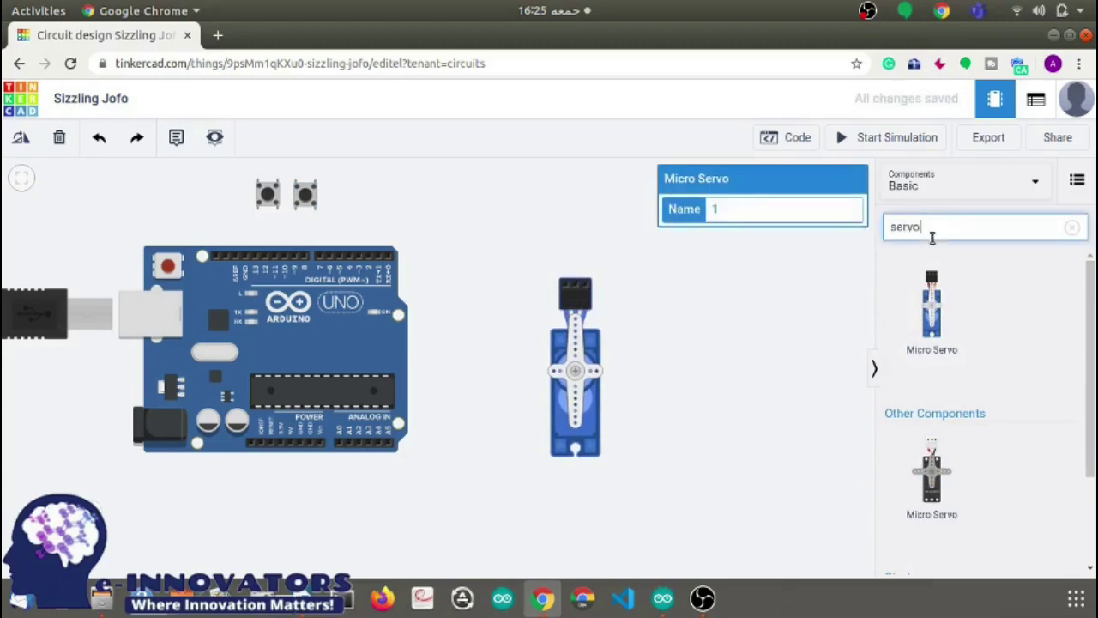
{"action": "key", "text": "BackSpace"}
{"action": "key", "text": "BackSpace"}
{"action": "key", "text": "BackSpace"}
{"action": "key", "text": "BackSpace"}
{"action": "key", "text": "BackSpace"}
{"action": "type", "text": "resi"}
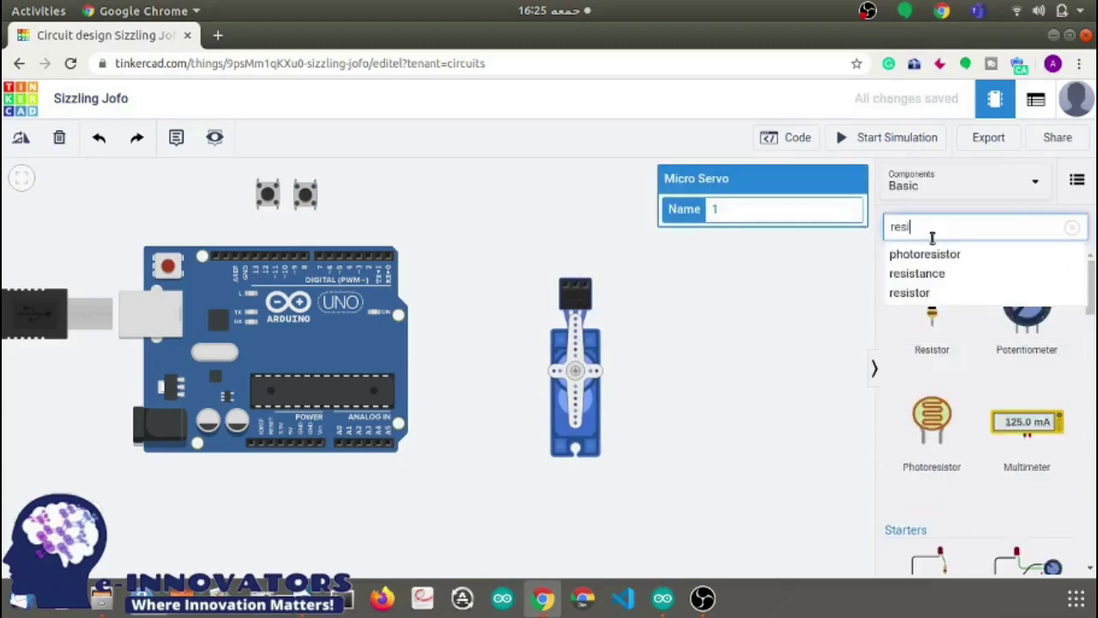
{"action": "left_click_drag", "start_coordinate": [932, 322], "coordinate": [677, 311]}
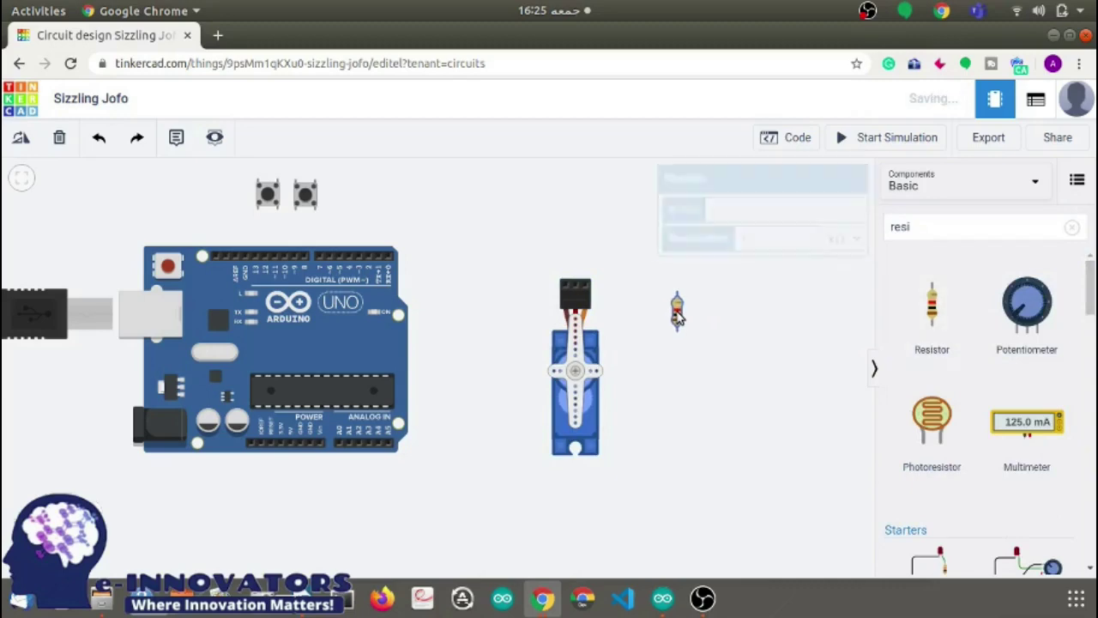
{"action": "left_click_drag", "start_coordinate": [677, 319], "coordinate": [219, 225]}
{"action": "left_click_drag", "start_coordinate": [310, 201], "coordinate": [305, 201]}
{"action": "left_click", "coordinate": [938, 326]}
{"action": "left_click_drag", "start_coordinate": [937, 326], "coordinate": [331, 228]}
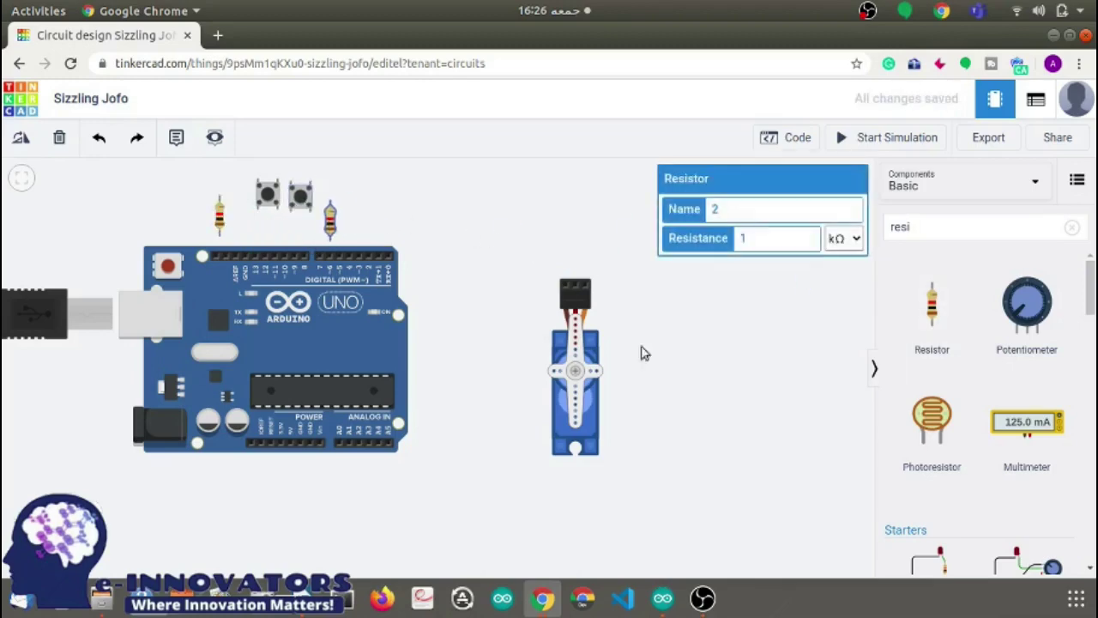
{"action": "left_click", "coordinate": [677, 512]}
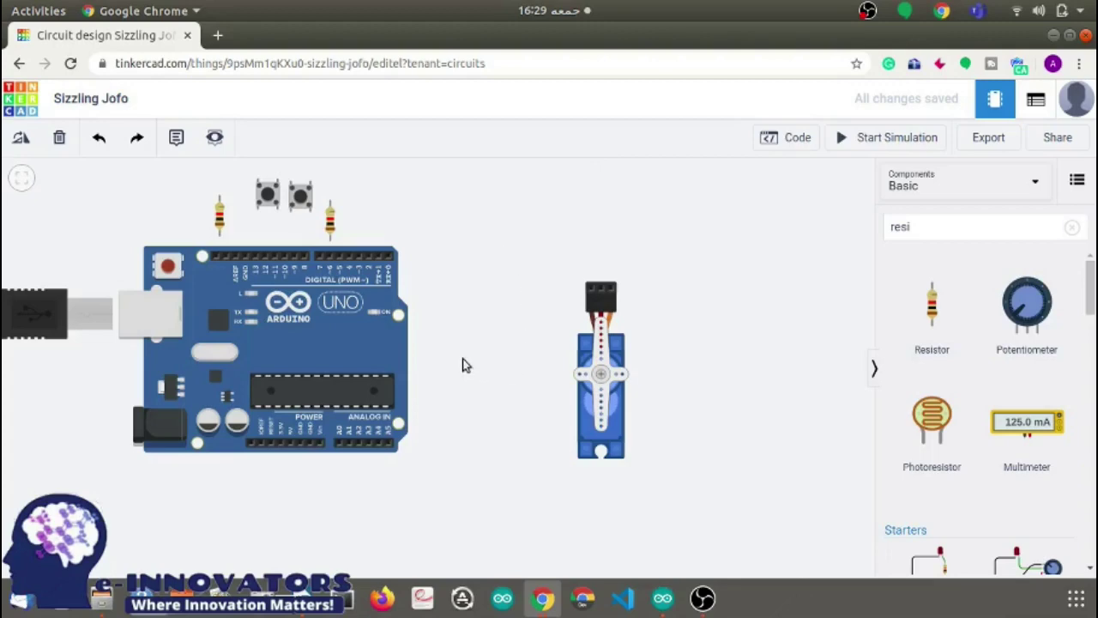
Step: Route a red wire from the first pushbutton around the board to the 5V pin
{"action": "left_click", "coordinate": [277, 182]}
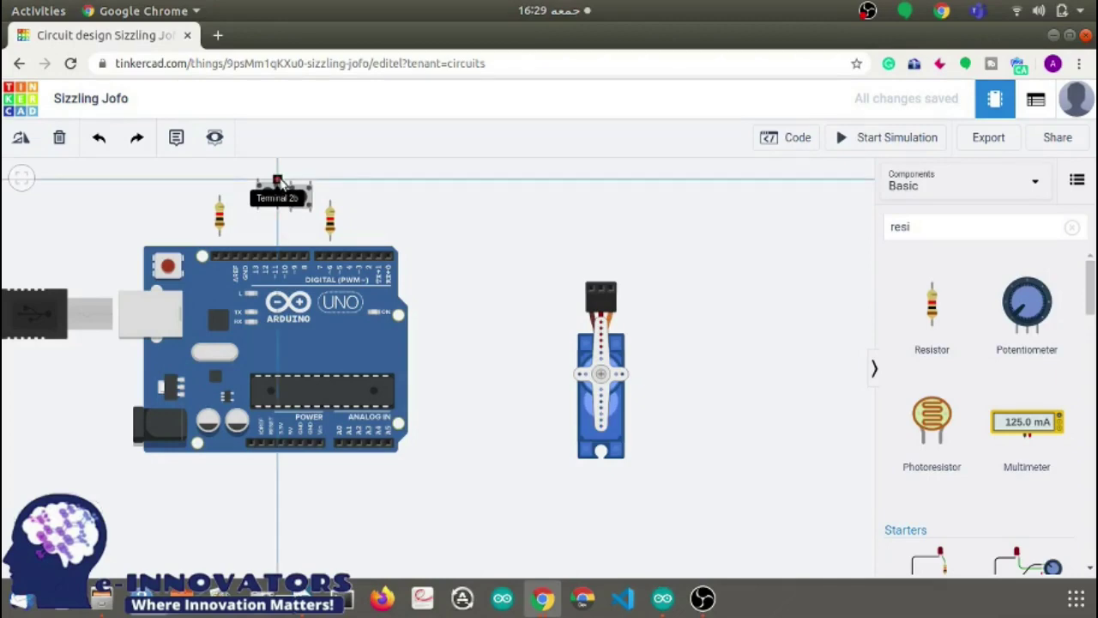
{"action": "left_click", "coordinate": [278, 173]}
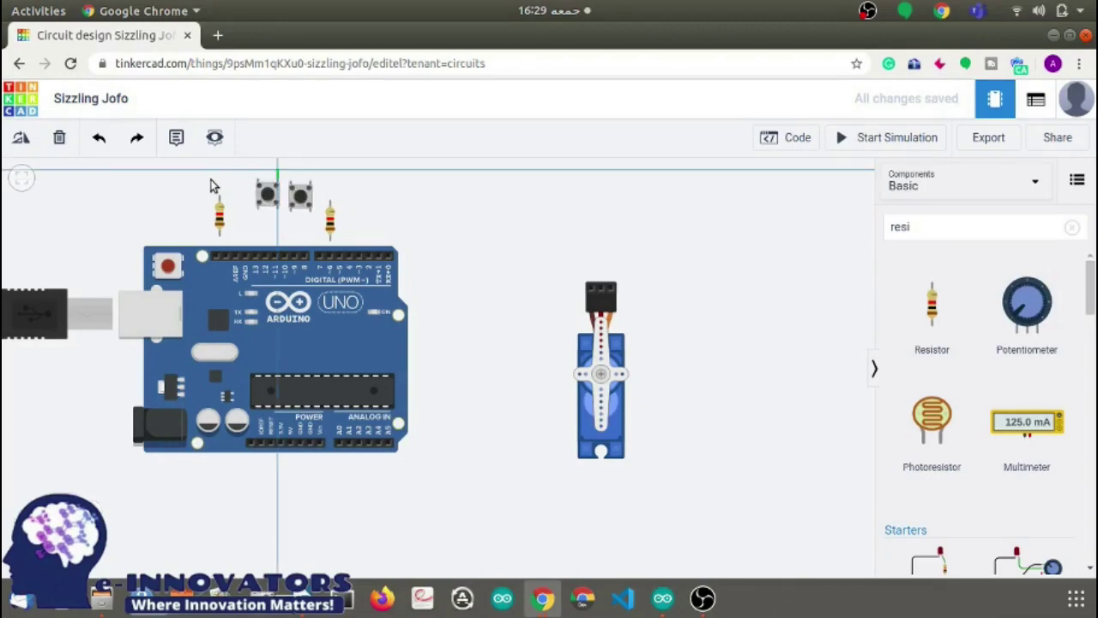
{"action": "left_click", "coordinate": [109, 172]}
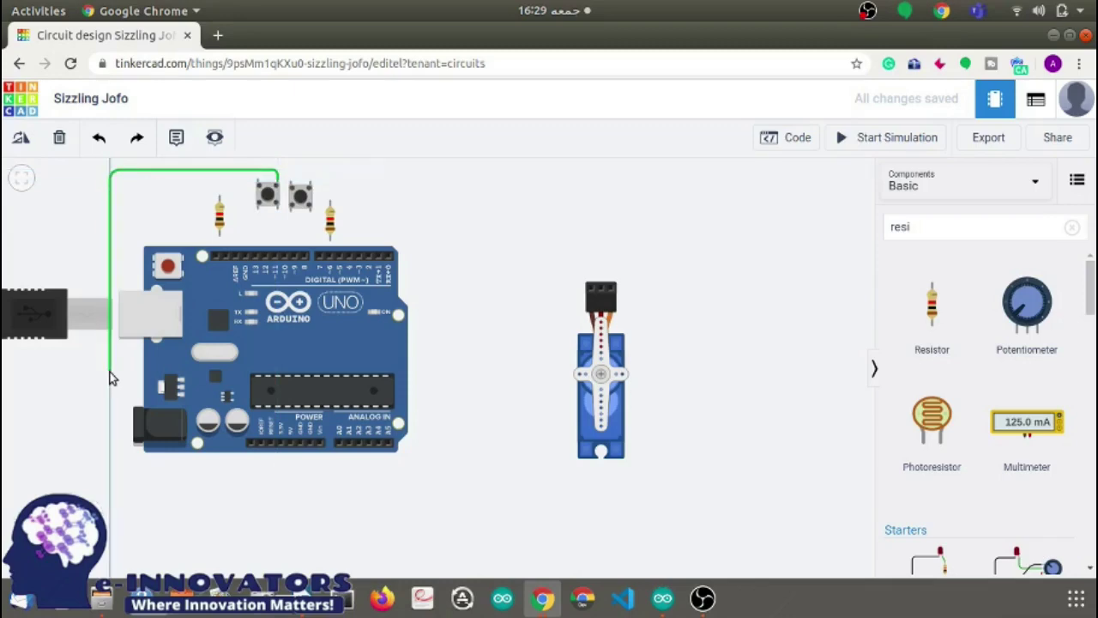
{"action": "left_click", "coordinate": [110, 491]}
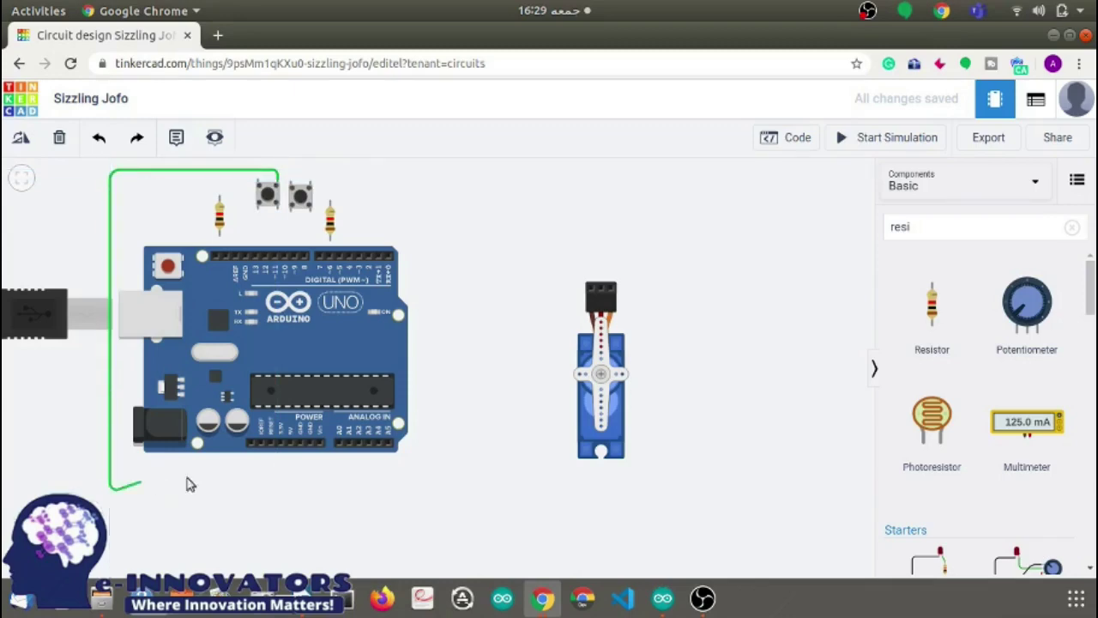
{"action": "left_click", "coordinate": [291, 492]}
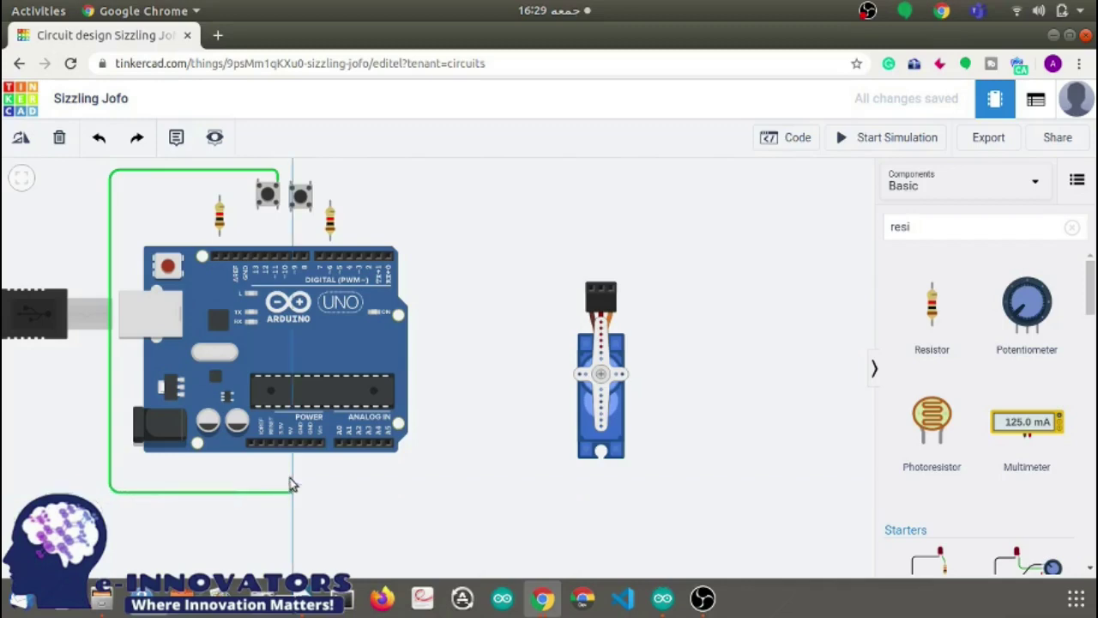
{"action": "left_click", "coordinate": [290, 445]}
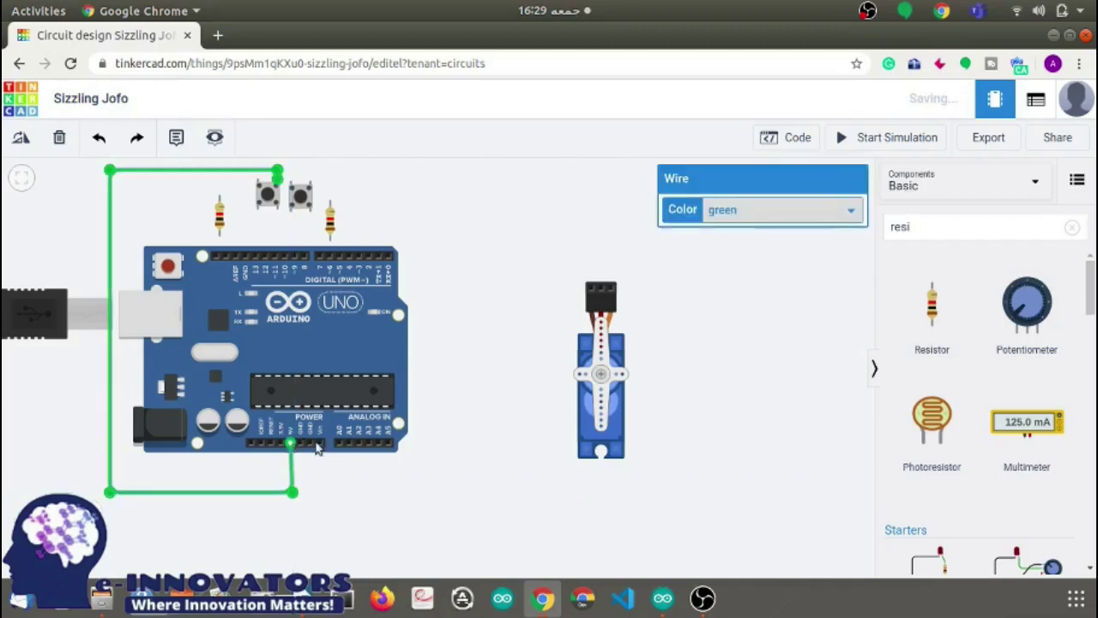
{"action": "left_click", "coordinate": [824, 214]}
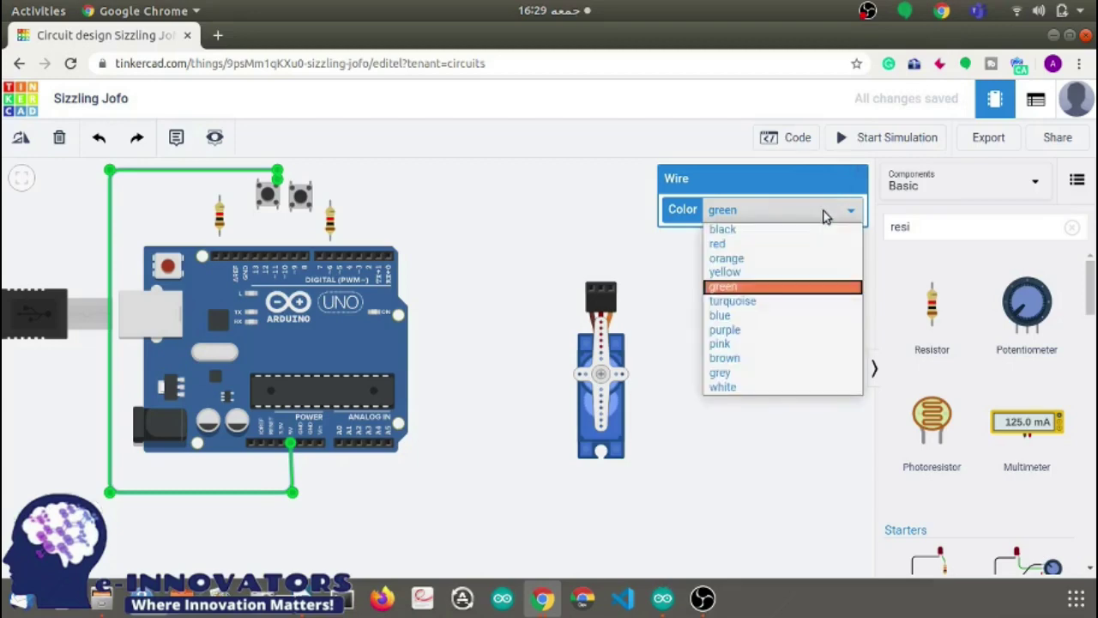
{"action": "left_click", "coordinate": [758, 245]}
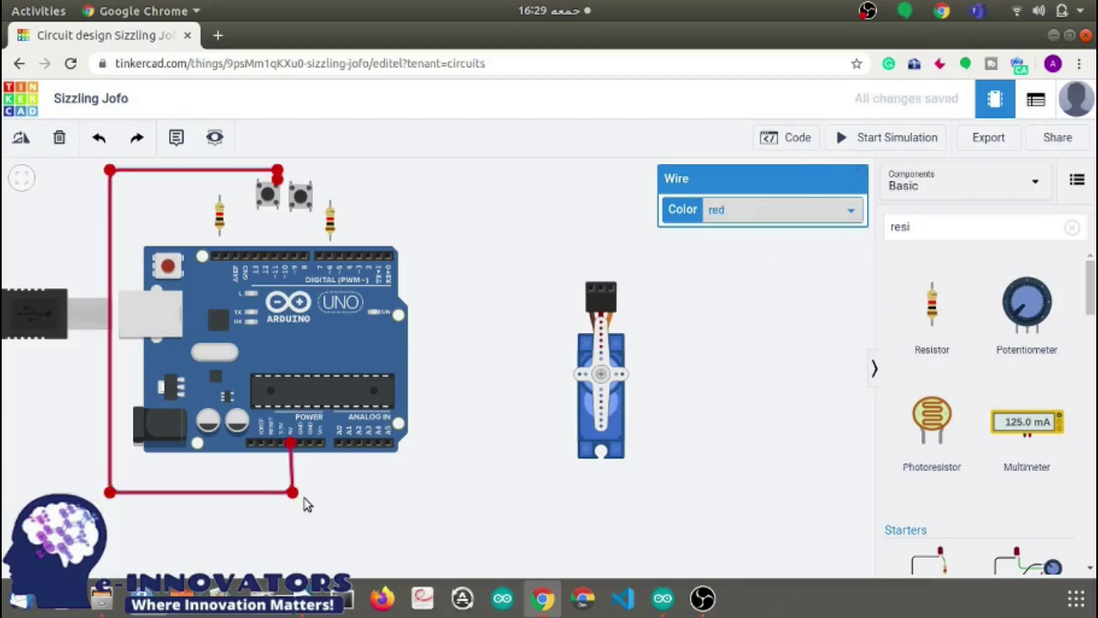
{"action": "left_click_drag", "start_coordinate": [291, 492], "coordinate": [290, 491]}
Step: Join the two pushbuttons' terminals with a red wire
{"action": "left_click", "coordinate": [312, 175]}
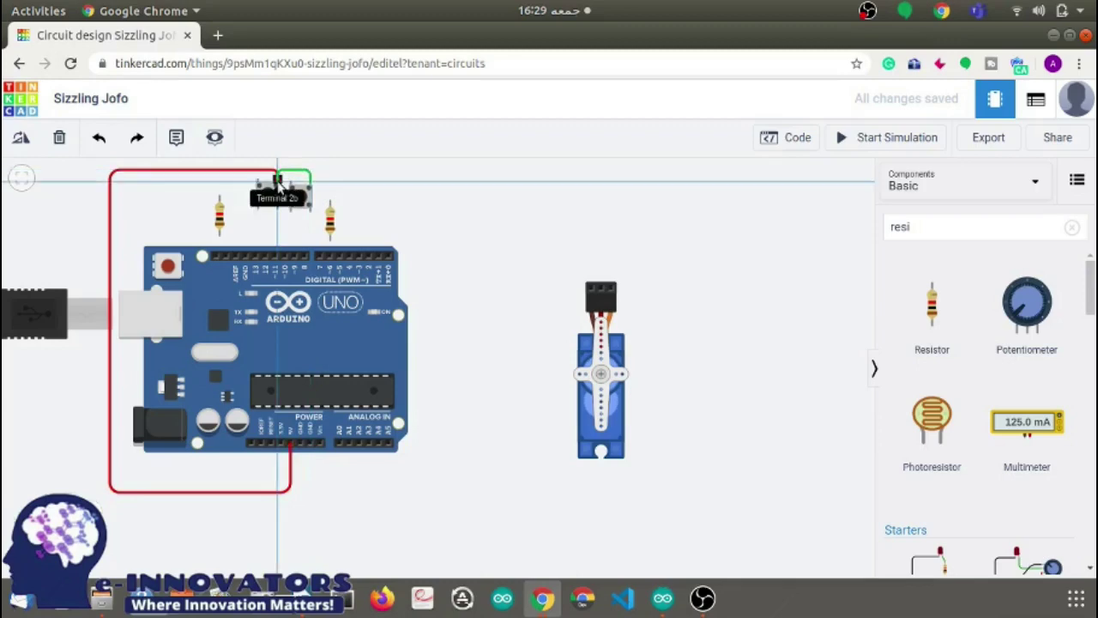
{"action": "left_click", "coordinate": [278, 175]}
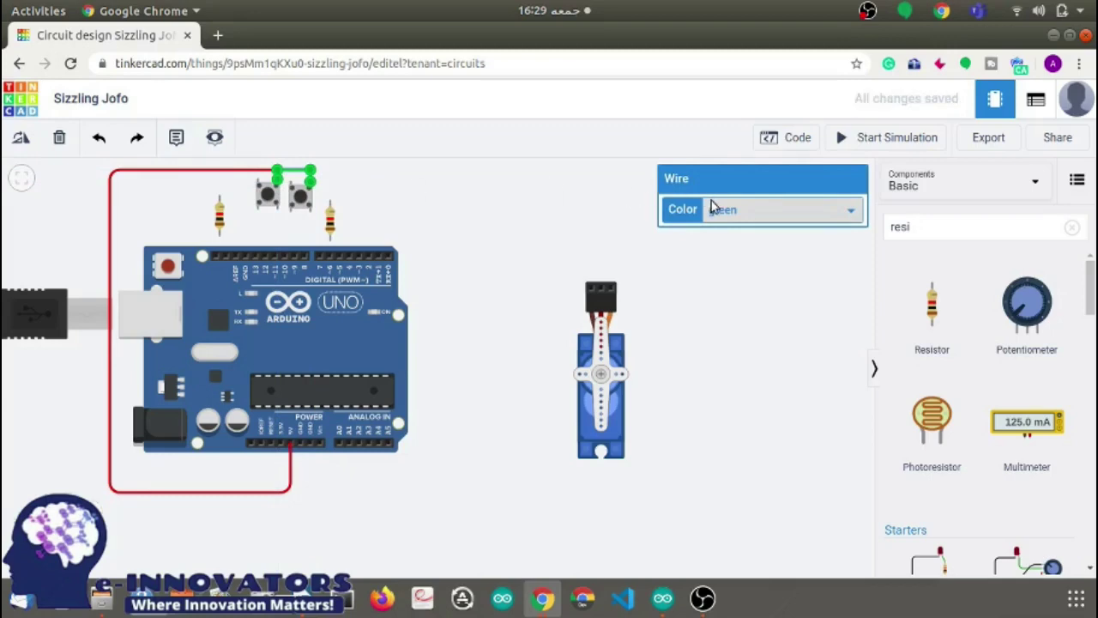
{"action": "left_click", "coordinate": [712, 209]}
{"action": "left_click", "coordinate": [745, 247]}
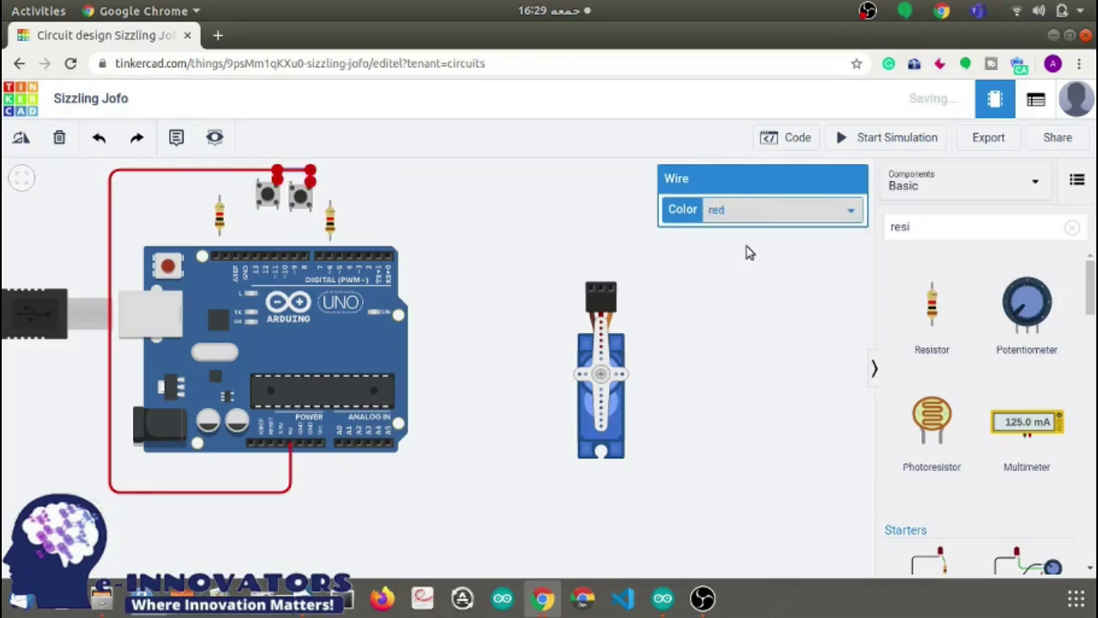
{"action": "left_click", "coordinate": [495, 232]}
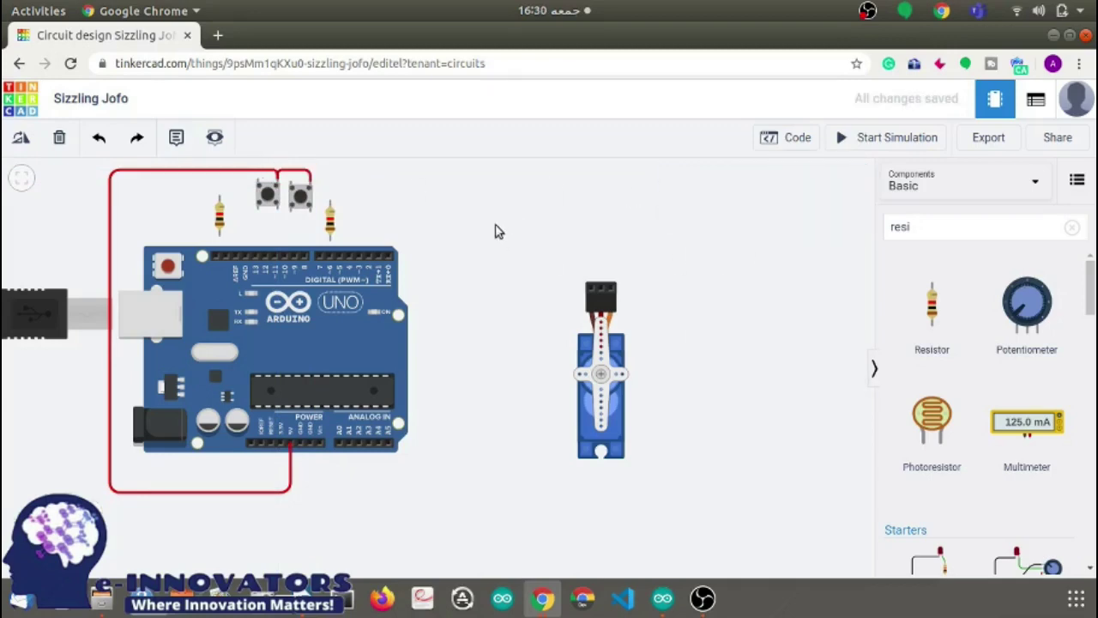
Step: Wire the first pushbutton to pin D13 in grey and connect the left resistor to Terminal 1a
{"action": "left_click", "coordinate": [258, 211]}
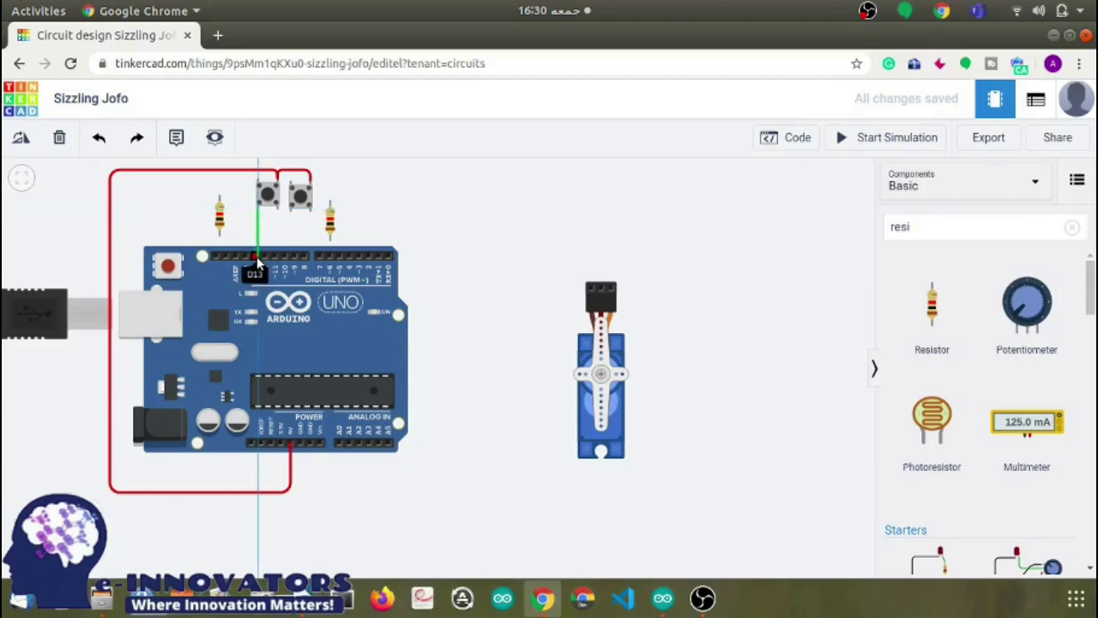
{"action": "left_click", "coordinate": [255, 259]}
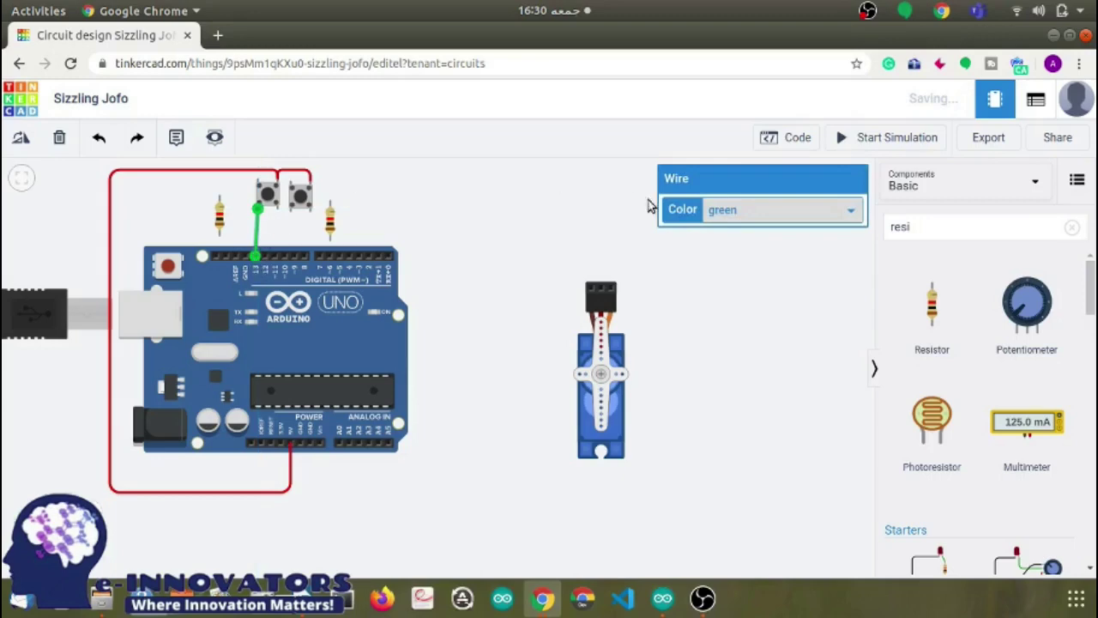
{"action": "left_click", "coordinate": [790, 211]}
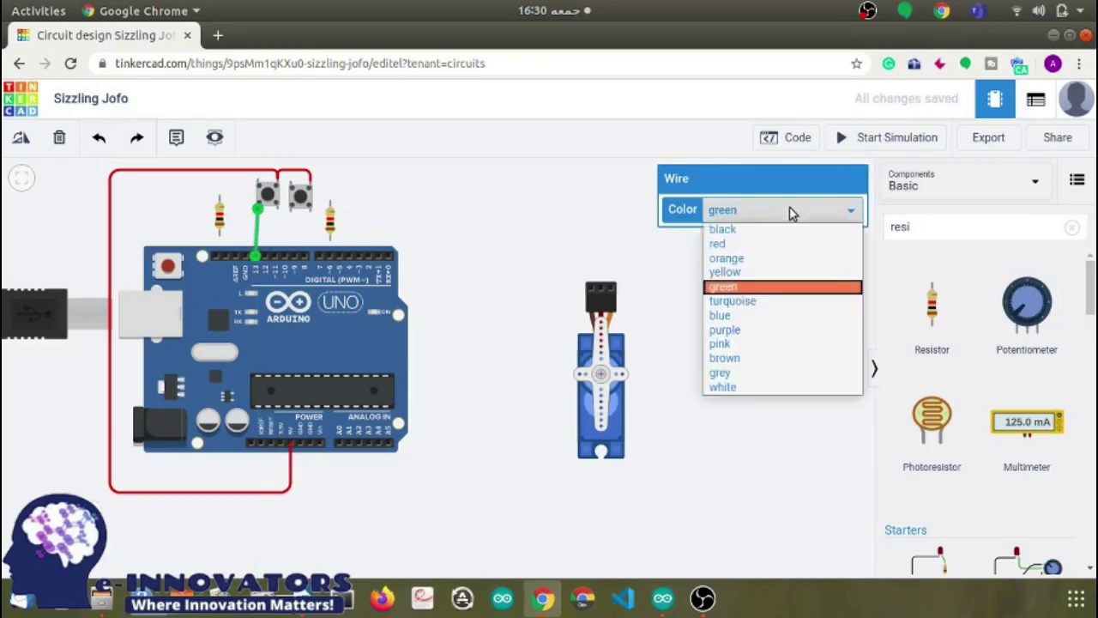
{"action": "left_click", "coordinate": [736, 375]}
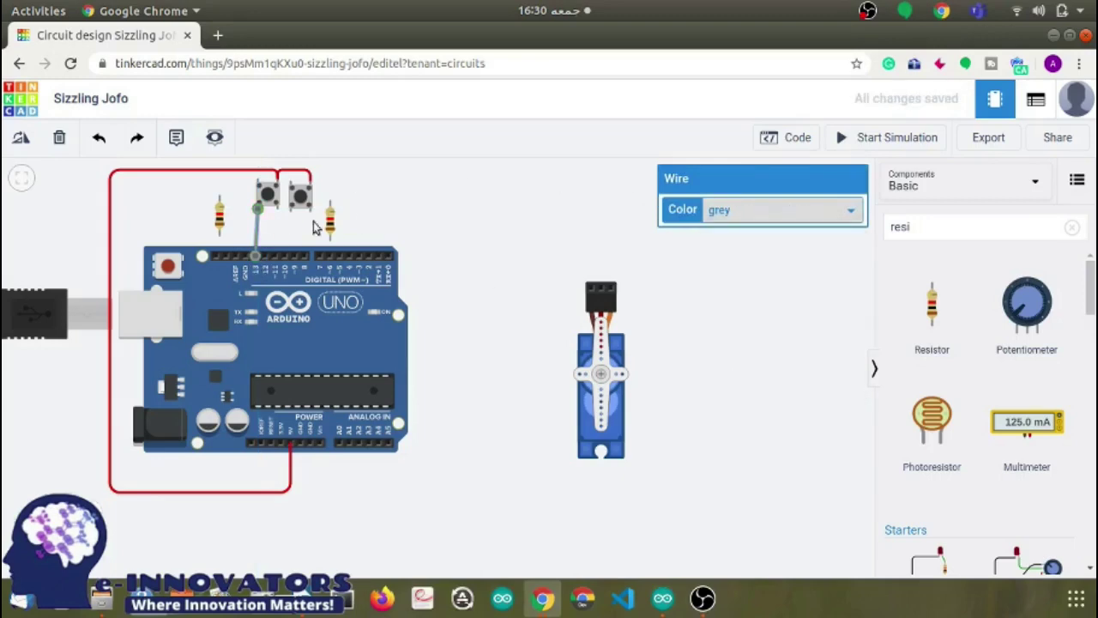
{"action": "left_click", "coordinate": [219, 199]}
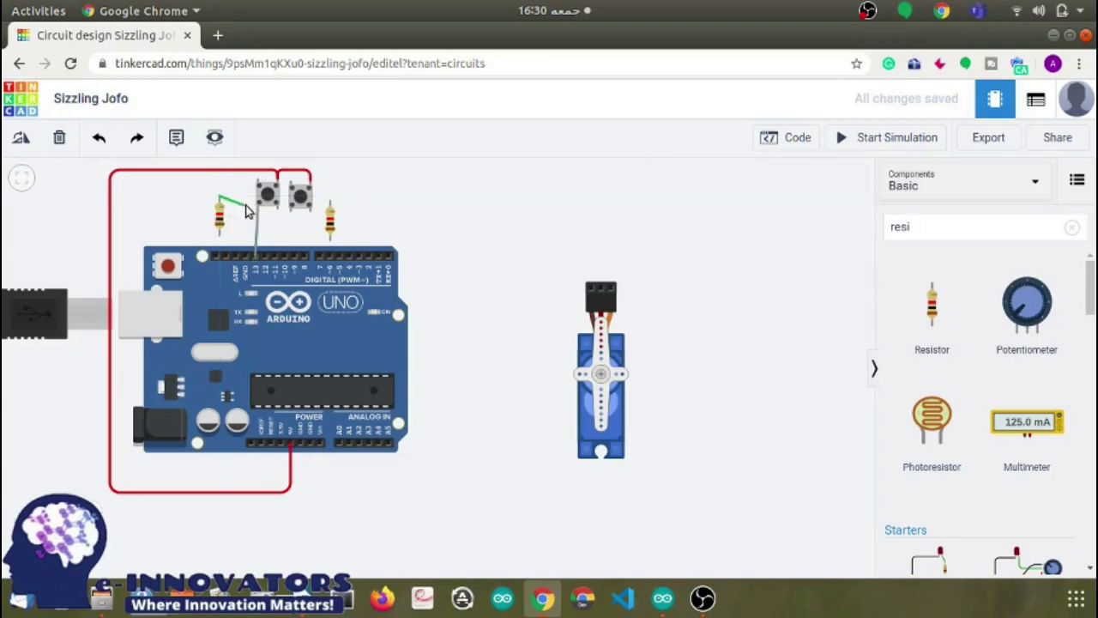
{"action": "left_click", "coordinate": [255, 209]}
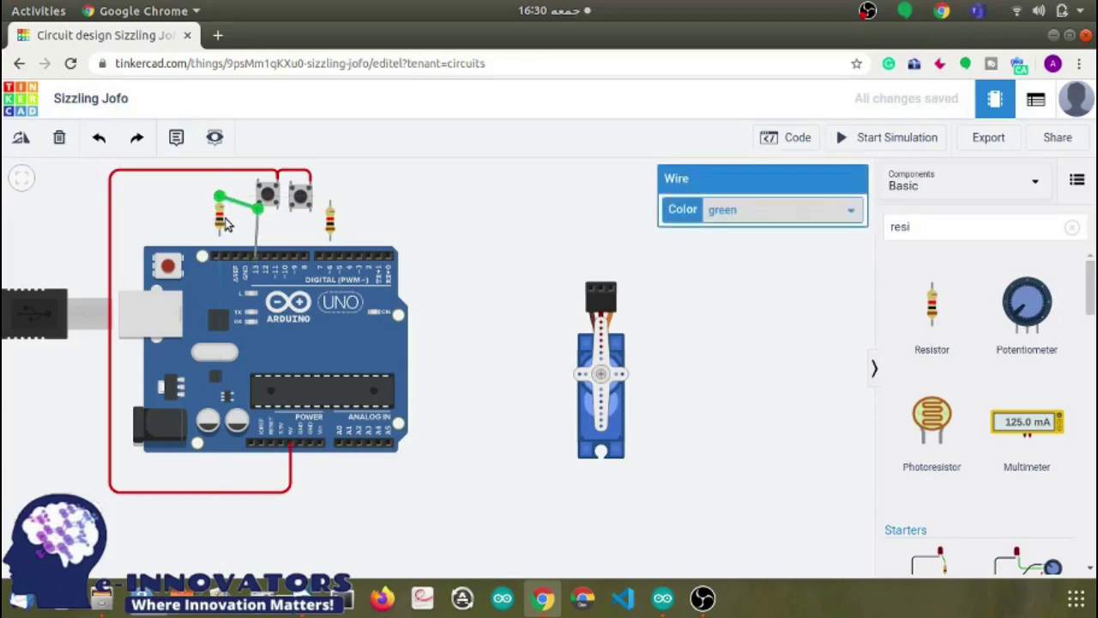
Step: Seat both resistors in the header under the buttons and wire the right resistor to pushbutton Terminal 2
{"action": "left_click_drag", "start_coordinate": [222, 223], "coordinate": [244, 240]}
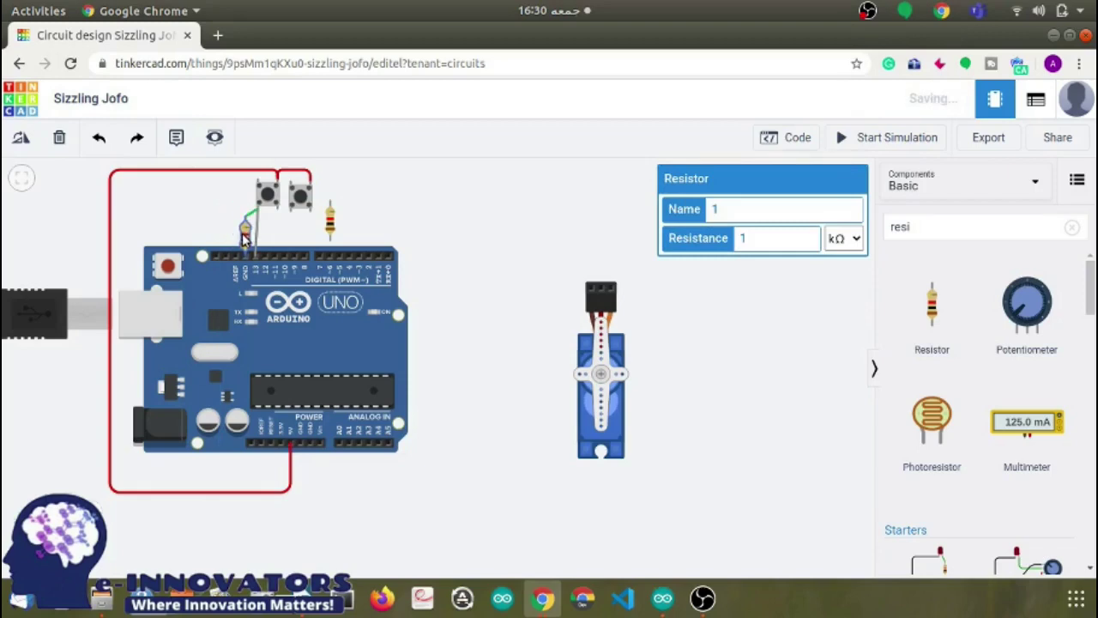
{"action": "left_click_drag", "start_coordinate": [326, 225], "coordinate": [323, 216]}
{"action": "left_click", "coordinate": [323, 204]}
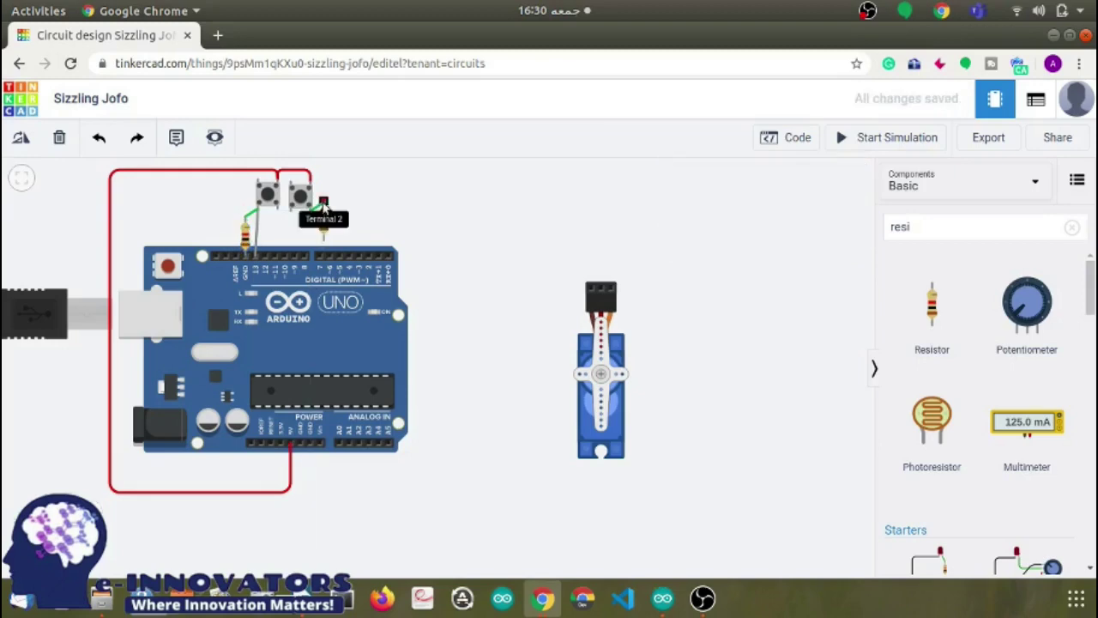
{"action": "left_click", "coordinate": [323, 214]}
{"action": "left_click", "coordinate": [321, 223]}
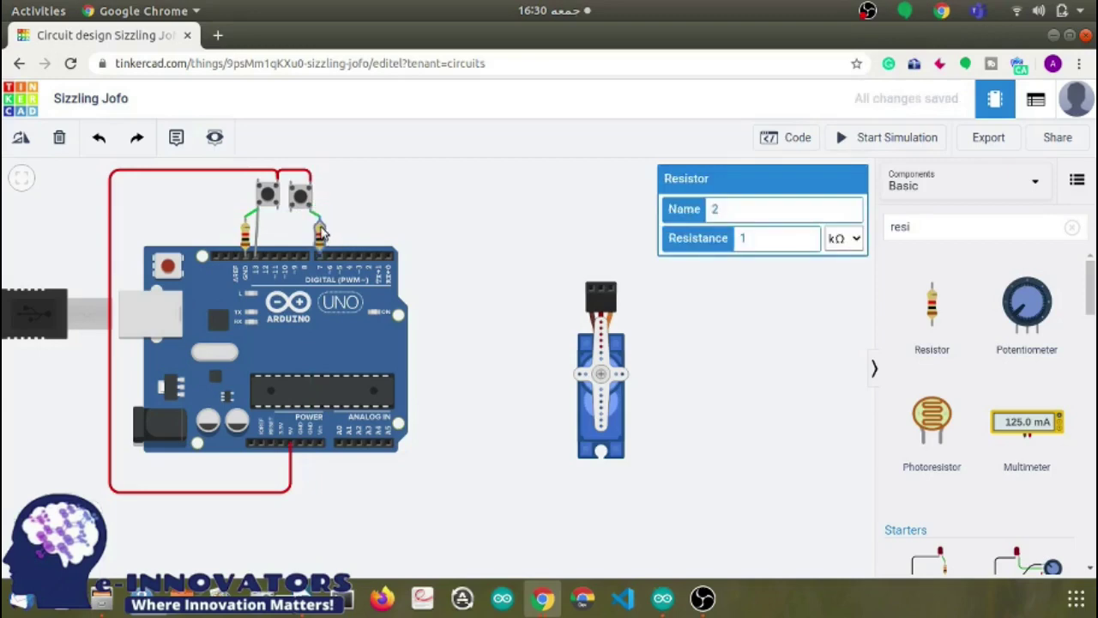
{"action": "left_click_drag", "start_coordinate": [322, 233], "coordinate": [323, 232]}
{"action": "left_click", "coordinate": [312, 217]}
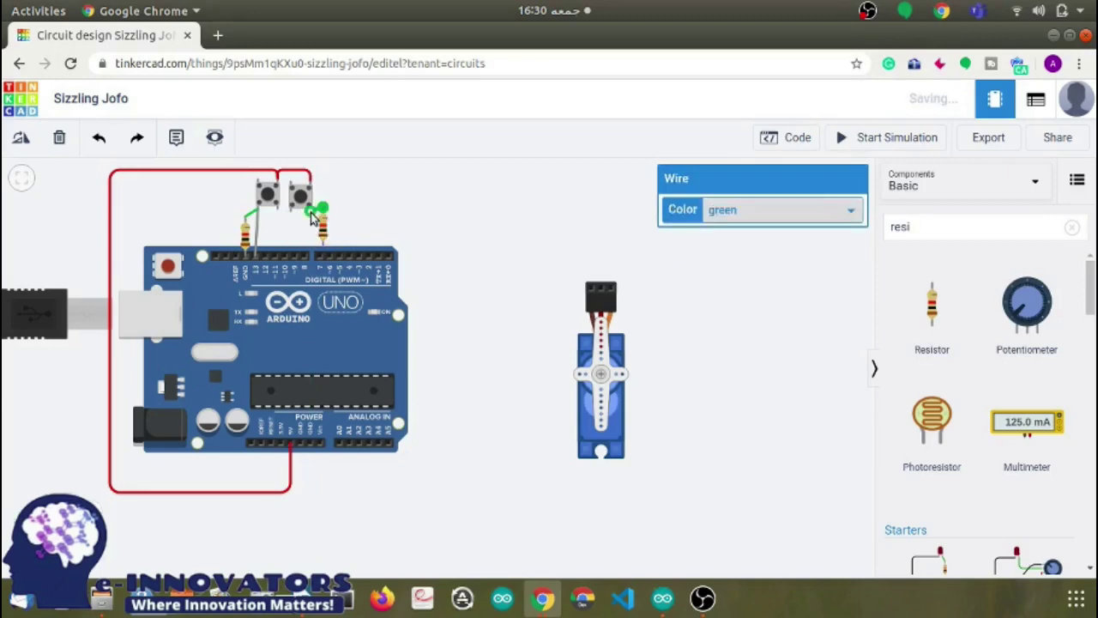
Step: Connect a digital pin to the right resistor with a turquoise wire
{"action": "left_click", "coordinate": [285, 257]}
{"action": "left_click", "coordinate": [307, 230]}
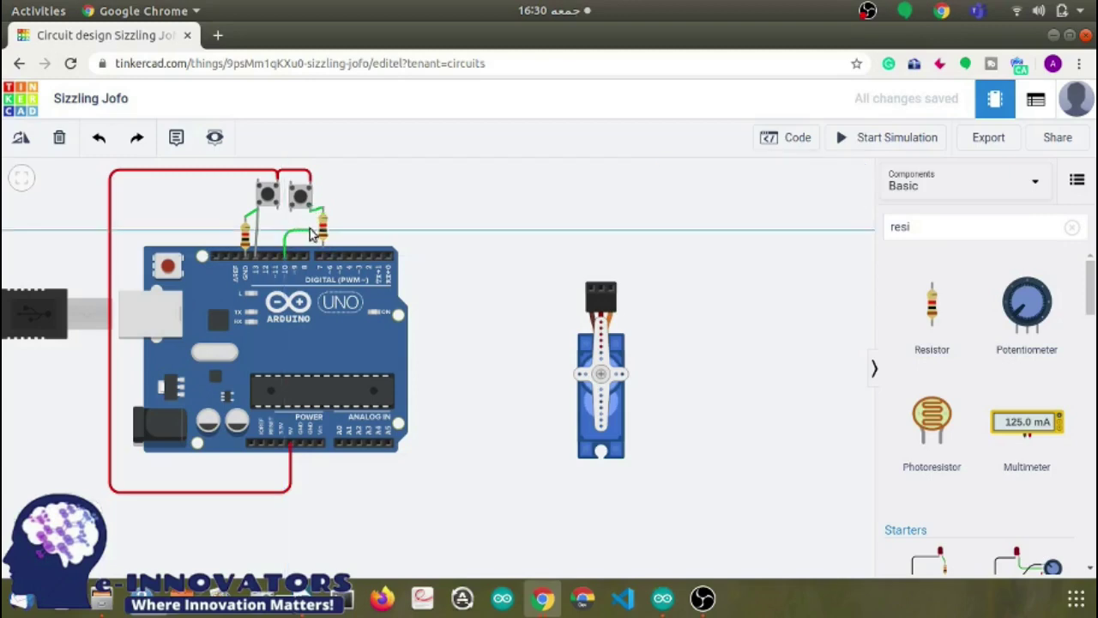
{"action": "left_click", "coordinate": [319, 211]}
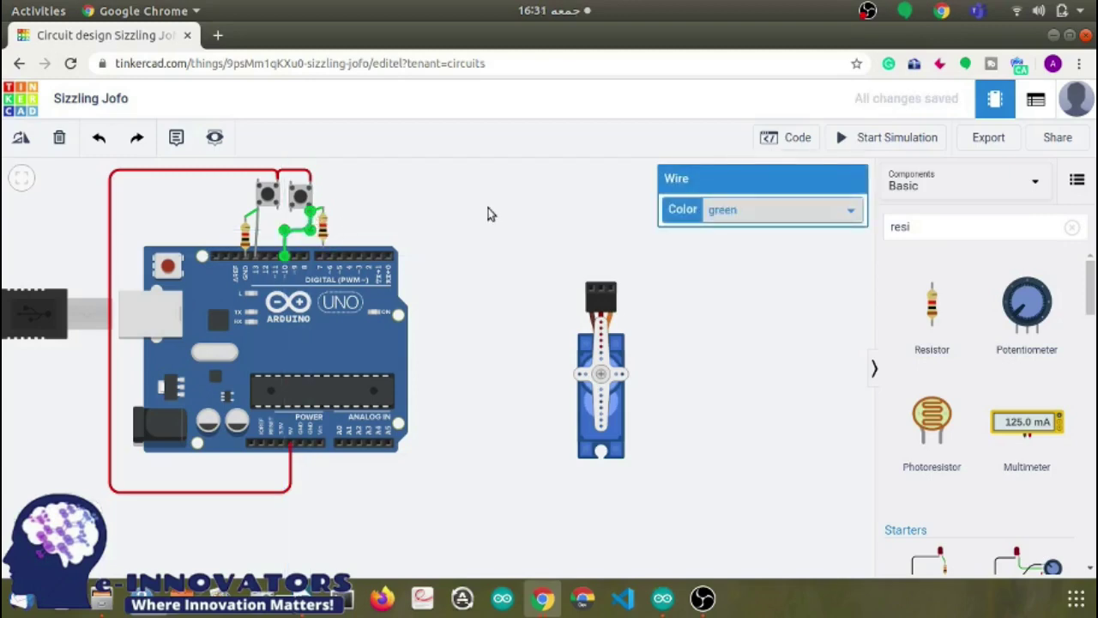
{"action": "left_click", "coordinate": [789, 218]}
{"action": "left_click", "coordinate": [740, 300]}
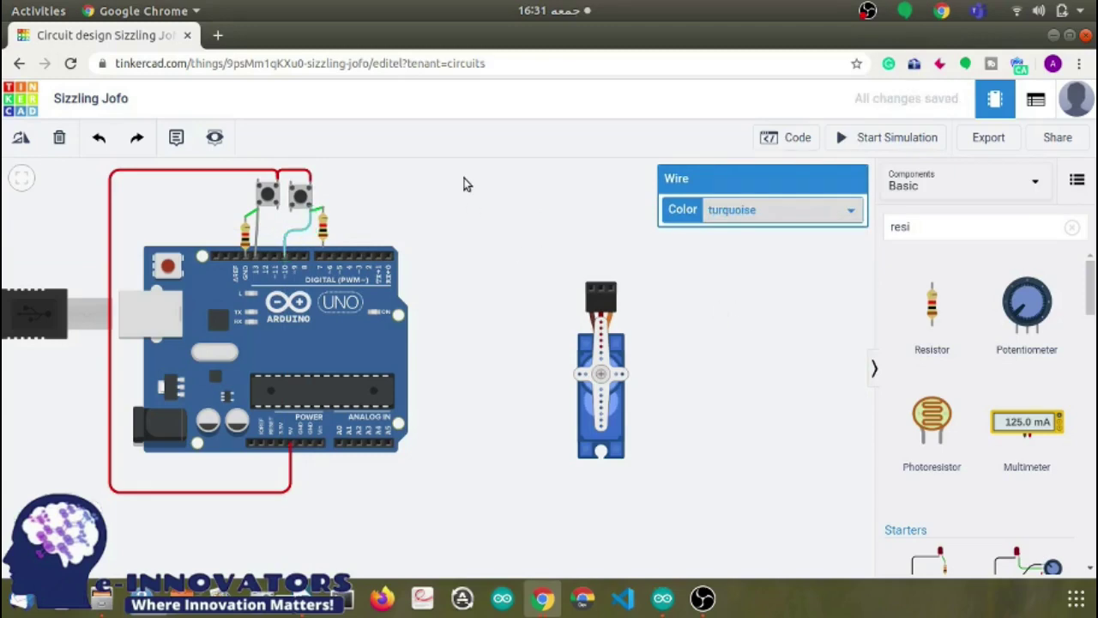
{"action": "left_click", "coordinate": [366, 225]}
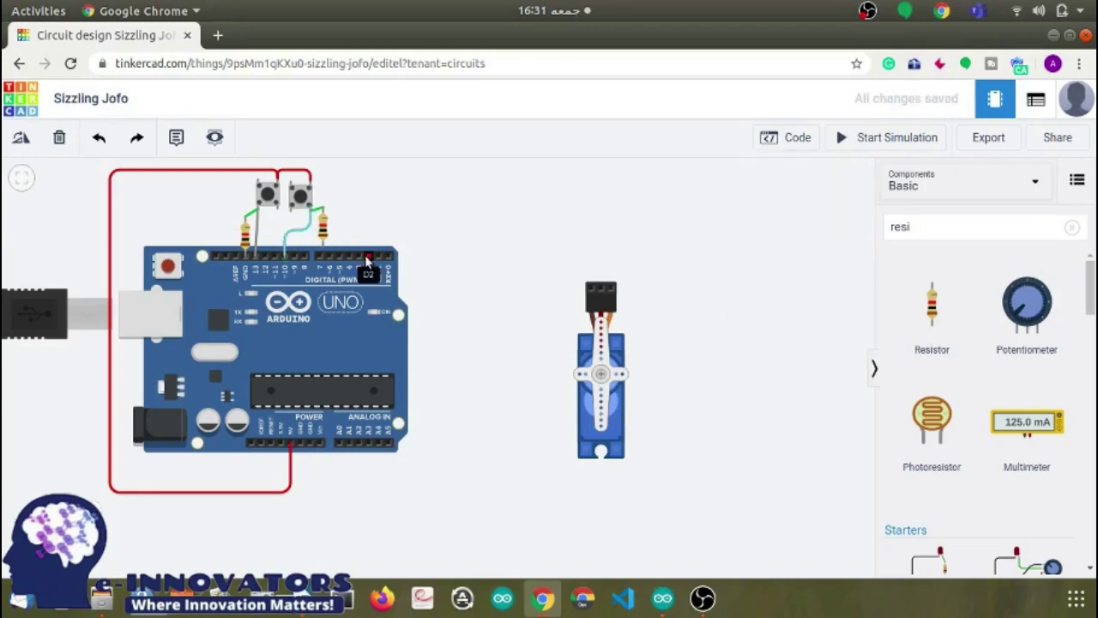
Step: Add a black ground wire from the right resistor's lower lead over to the left resistor's pin
{"action": "left_click", "coordinate": [319, 243]}
{"action": "left_click", "coordinate": [312, 273]}
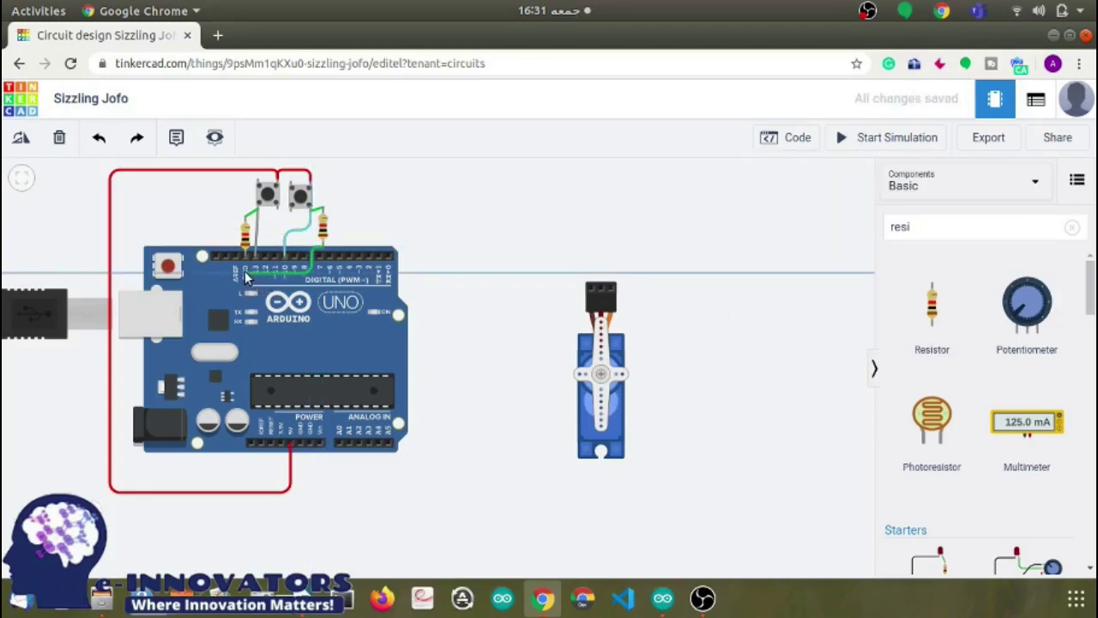
{"action": "left_click", "coordinate": [245, 273]}
{"action": "left_click", "coordinate": [755, 210]}
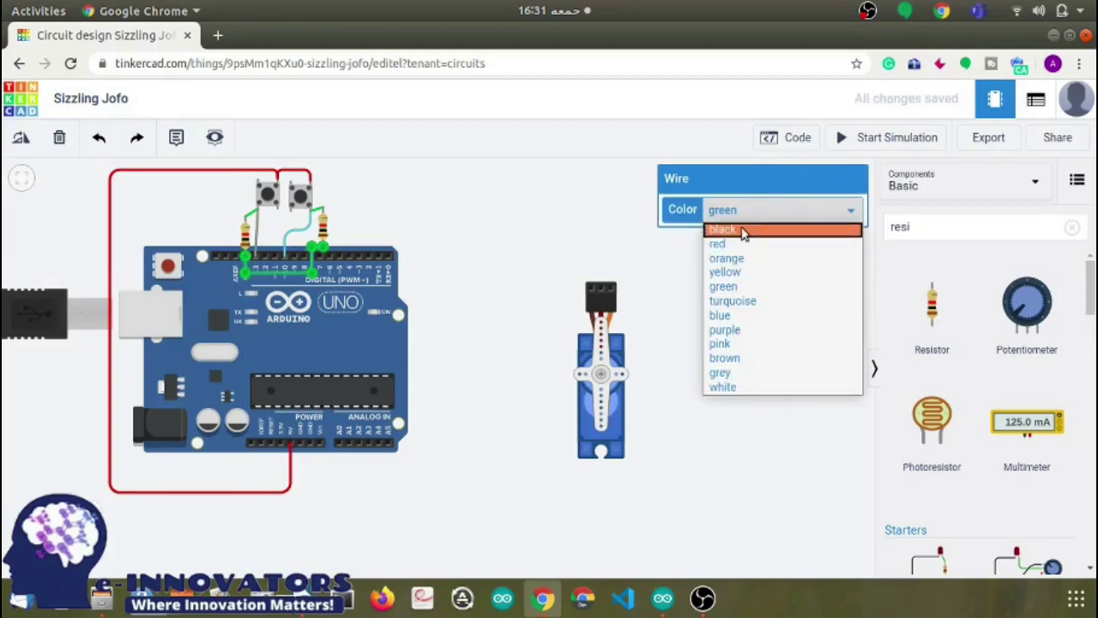
{"action": "left_click", "coordinate": [743, 230]}
{"action": "left_click", "coordinate": [437, 214]}
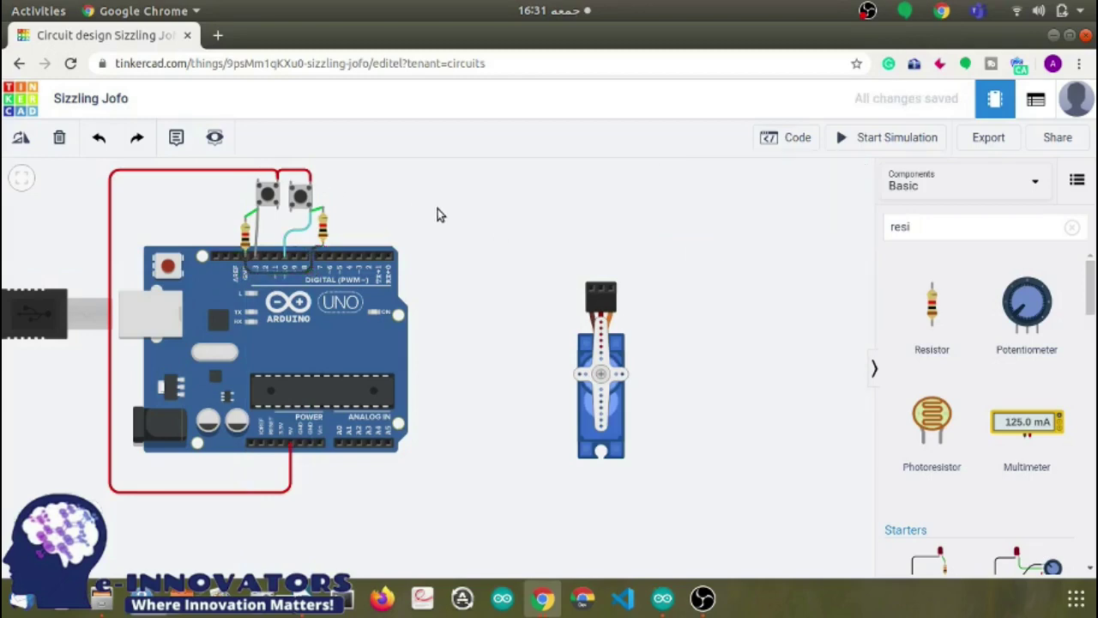
{"action": "left_click", "coordinate": [596, 292]}
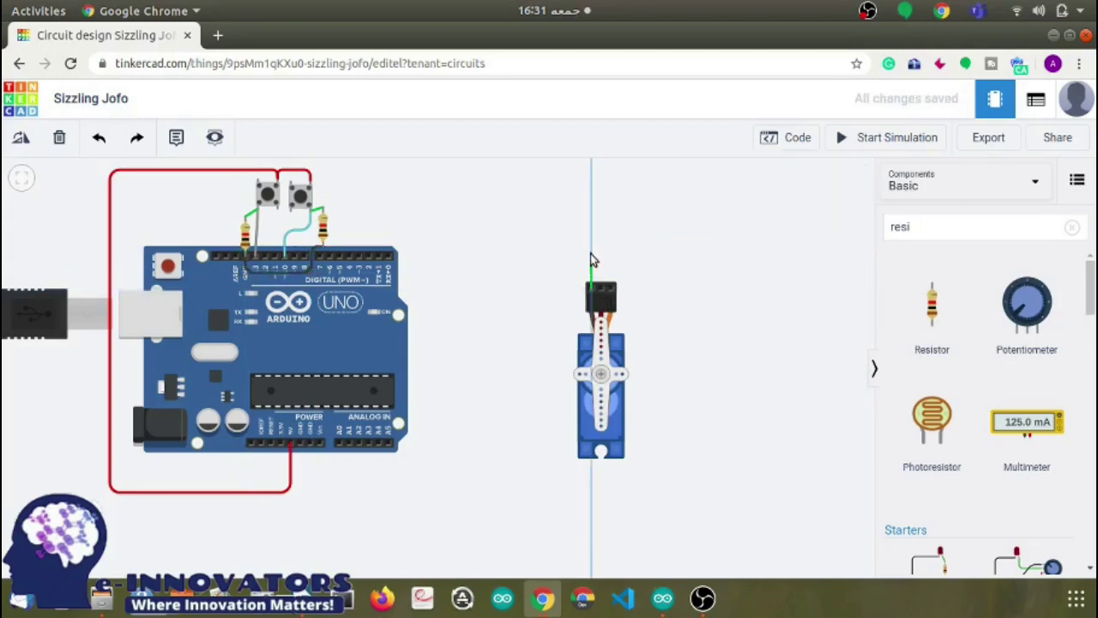
Step: Route the servo's ground wire below the board to the Arduino GND pin
{"action": "left_click", "coordinate": [591, 255]}
{"action": "left_click", "coordinate": [487, 255]}
{"action": "left_click", "coordinate": [486, 458]}
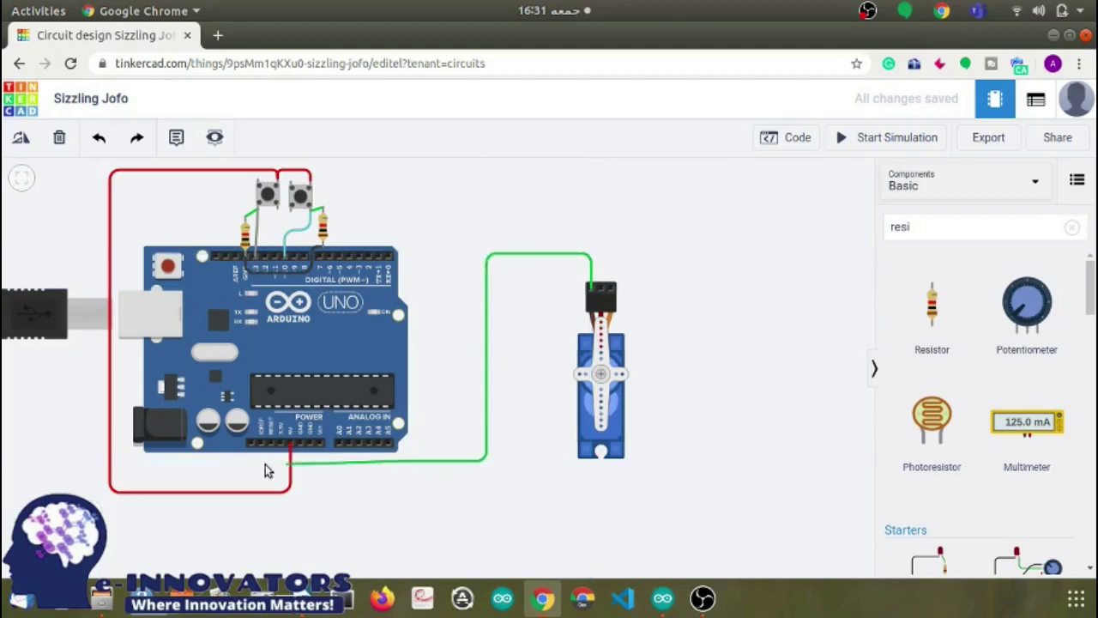
{"action": "left_click", "coordinate": [310, 445]}
Step: Run a red wire from the servo's power pin to the Arduino power header
{"action": "left_click", "coordinate": [599, 291]}
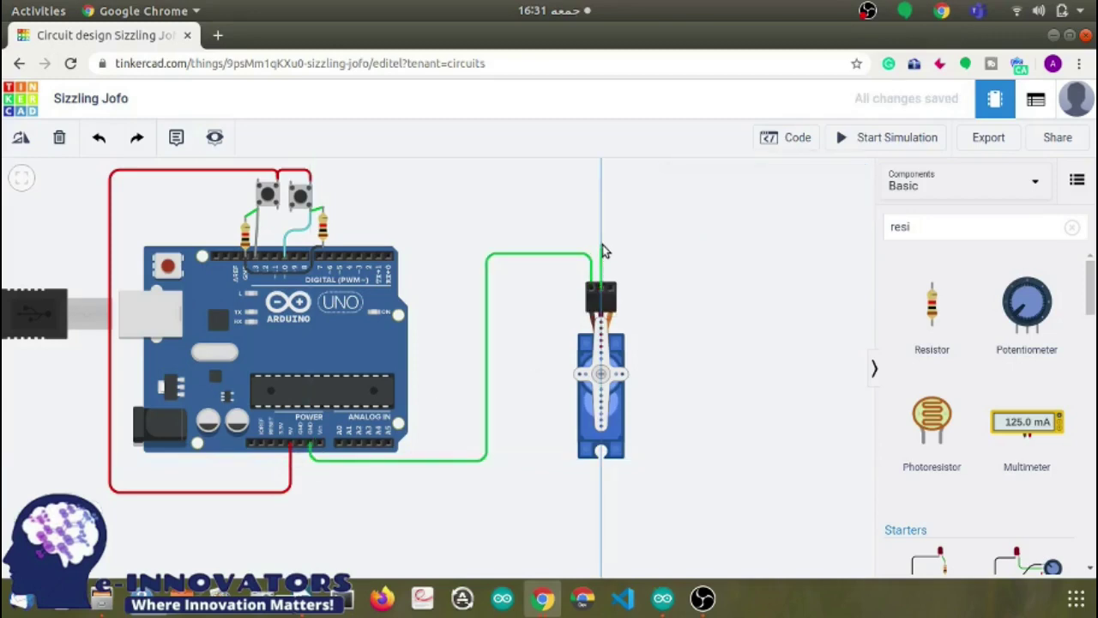
{"action": "left_click", "coordinate": [602, 248]}
{"action": "left_click", "coordinate": [461, 246]}
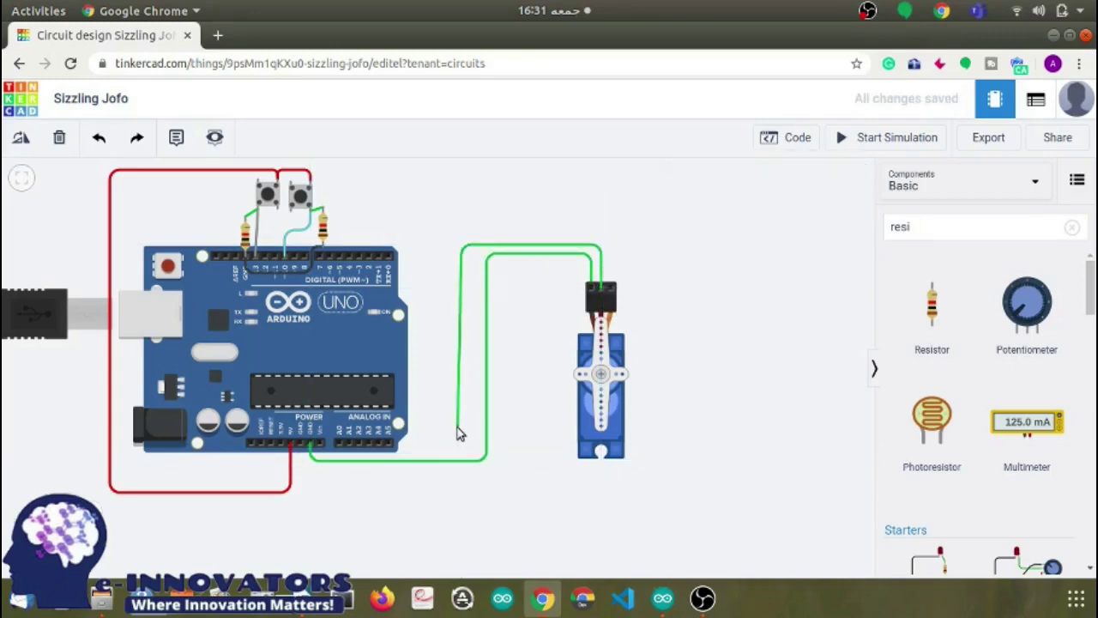
{"action": "left_click", "coordinate": [458, 428]}
{"action": "left_click", "coordinate": [290, 443]}
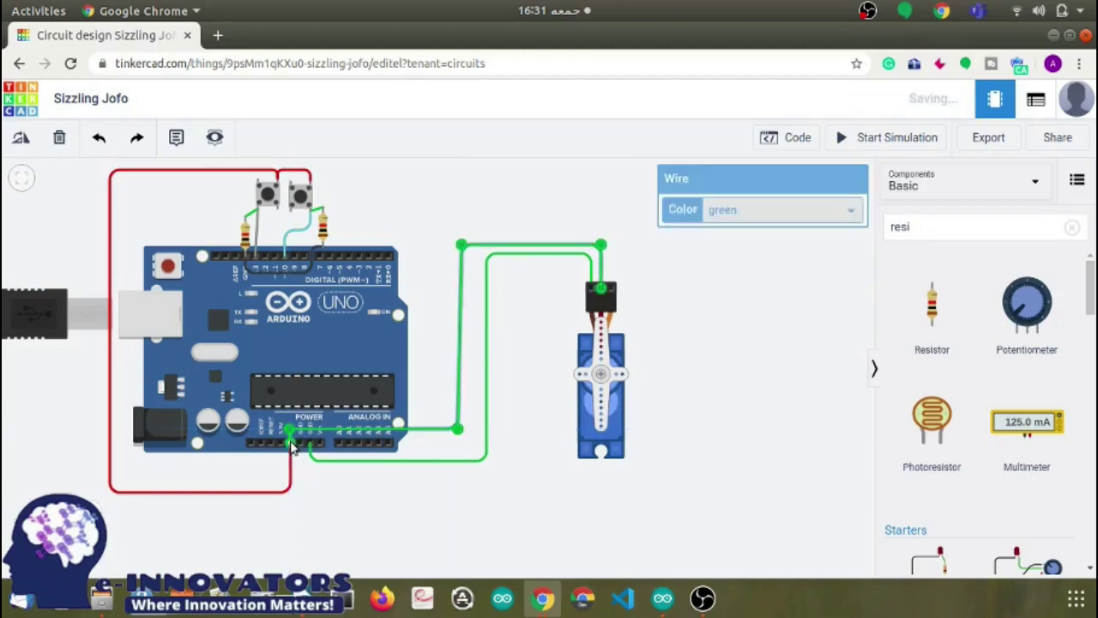
{"action": "left_click", "coordinate": [764, 211]}
{"action": "left_click", "coordinate": [735, 246]}
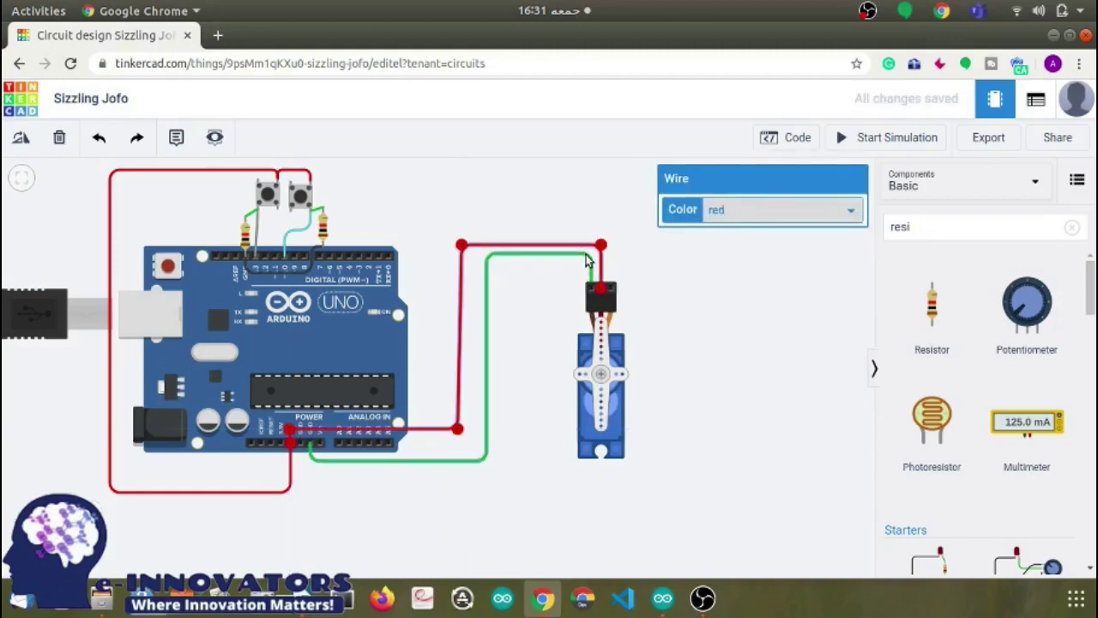
Step: Make the servo ground wire black and run an orange signal wire to digital pin 3
{"action": "left_click", "coordinate": [588, 260]}
{"action": "left_click", "coordinate": [725, 213]}
{"action": "left_click", "coordinate": [723, 227]}
{"action": "left_click", "coordinate": [676, 277]}
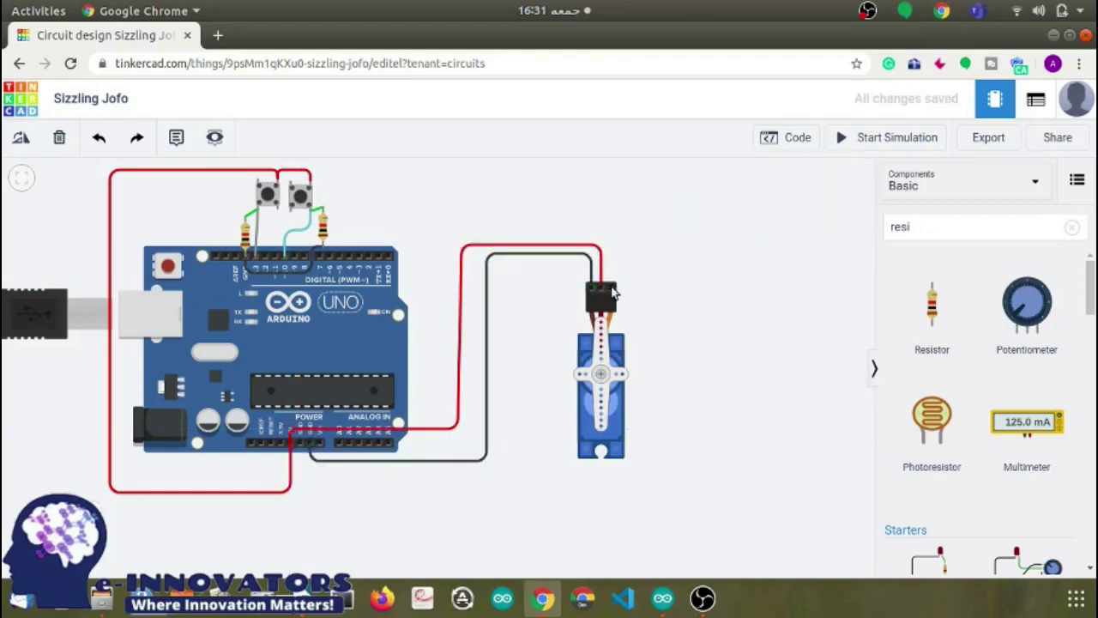
{"action": "left_click", "coordinate": [611, 292]}
{"action": "left_click", "coordinate": [610, 205]}
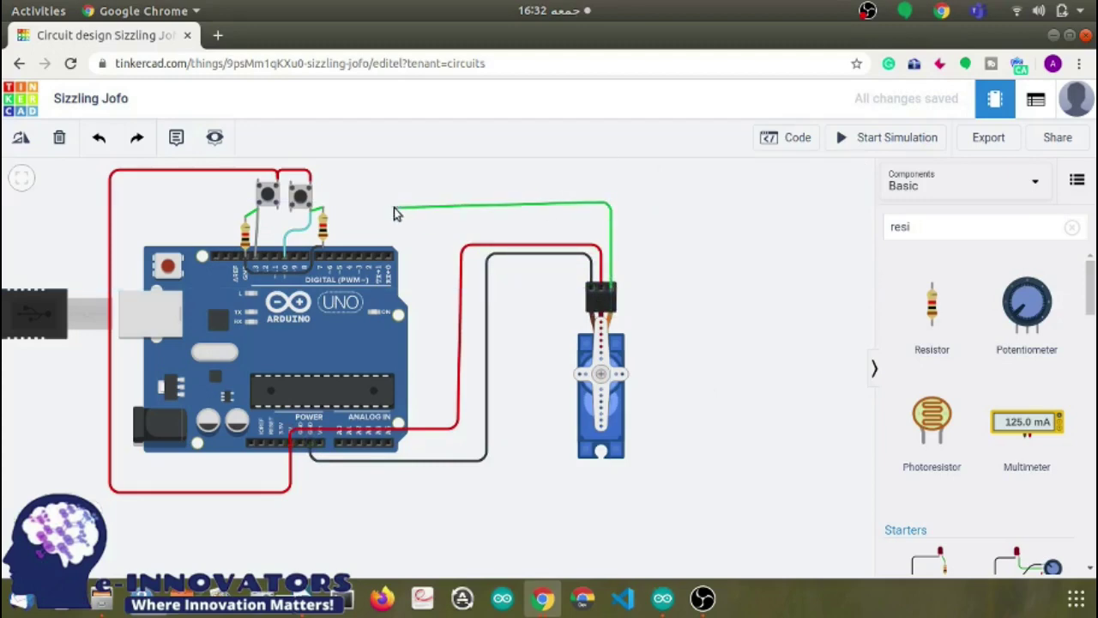
{"action": "left_click", "coordinate": [361, 203]}
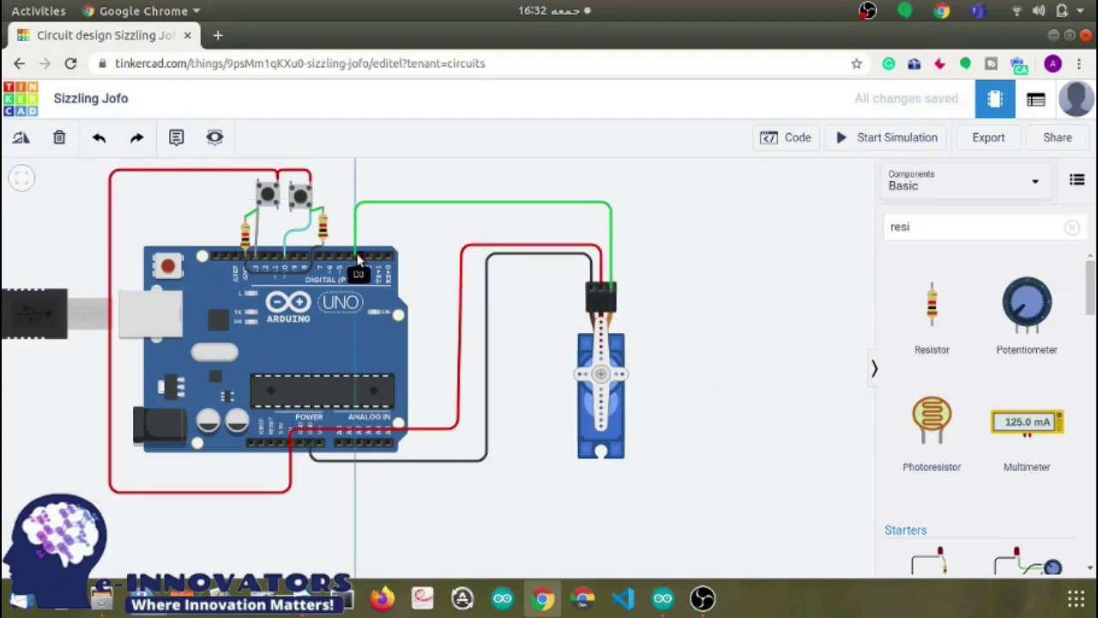
{"action": "left_click", "coordinate": [359, 256]}
{"action": "left_click", "coordinate": [773, 209]}
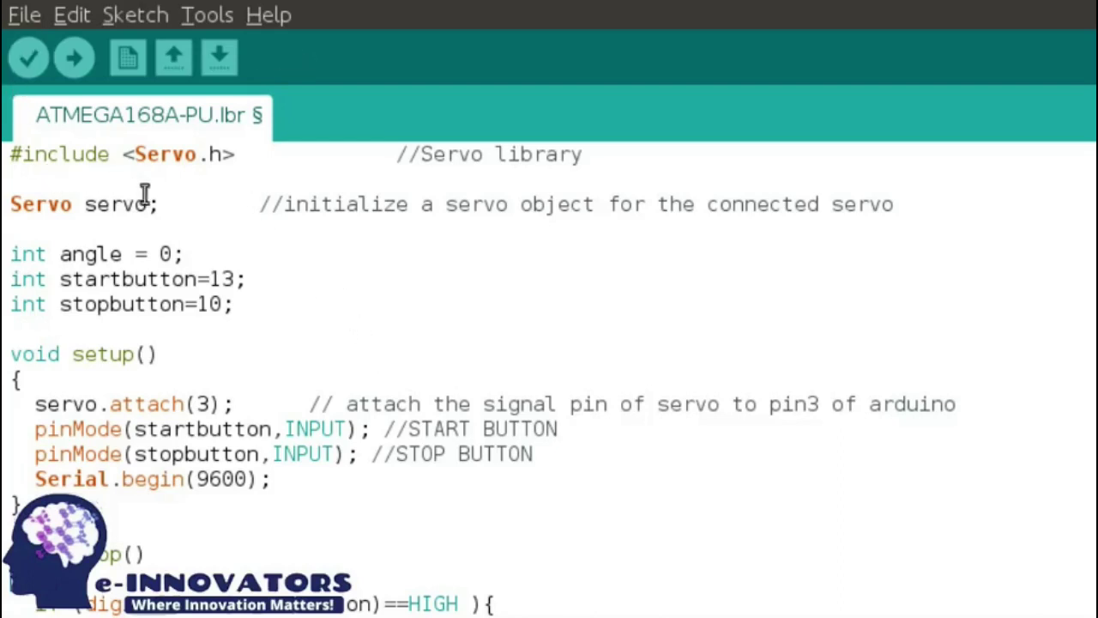
{"action": "left_click_drag", "start_coordinate": [172, 204], "coordinate": [84, 204]}
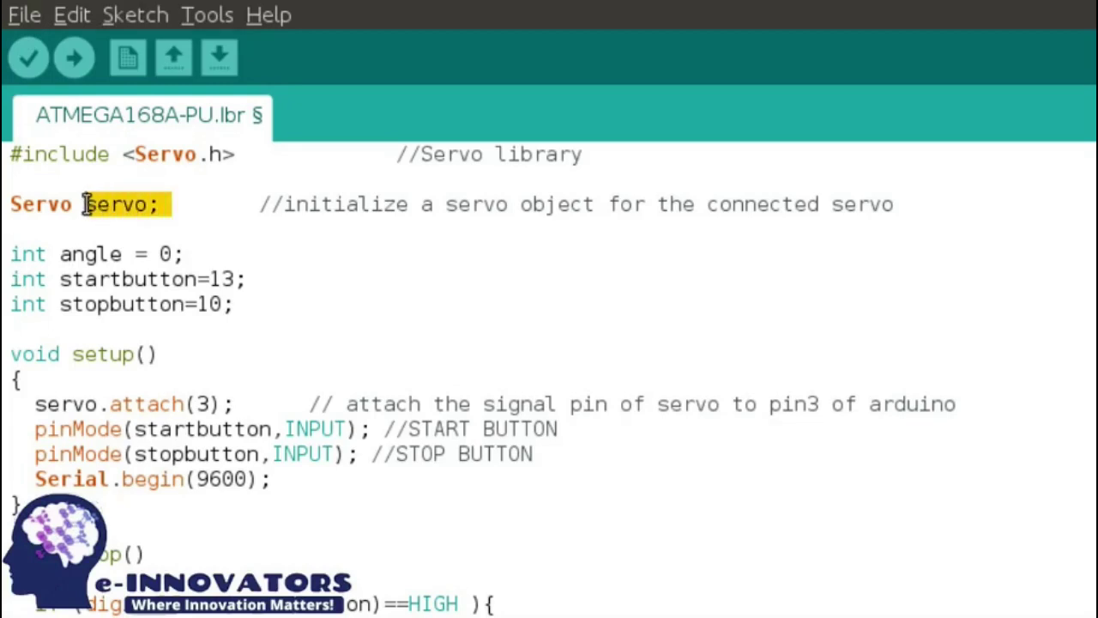
{"action": "left_click", "coordinate": [242, 234]}
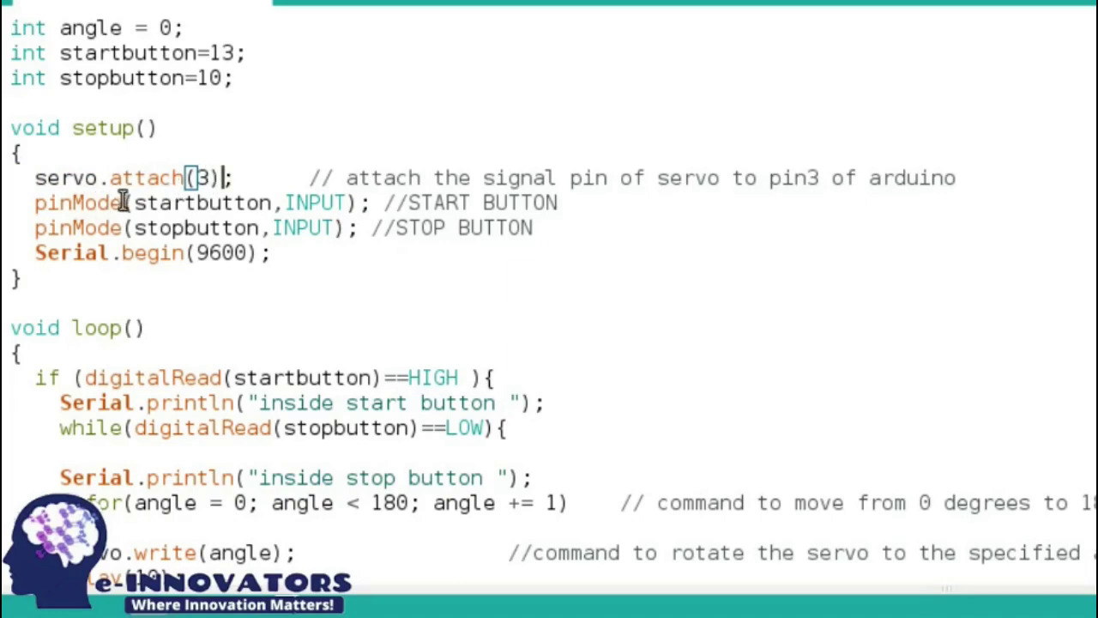
{"action": "left_click", "coordinate": [21, 200]}
Step: Review the button pinMode and stop-print lines, then select the whole sketch and return to Chrome
{"action": "left_click_drag", "start_coordinate": [22, 200], "coordinate": [350, 228]}
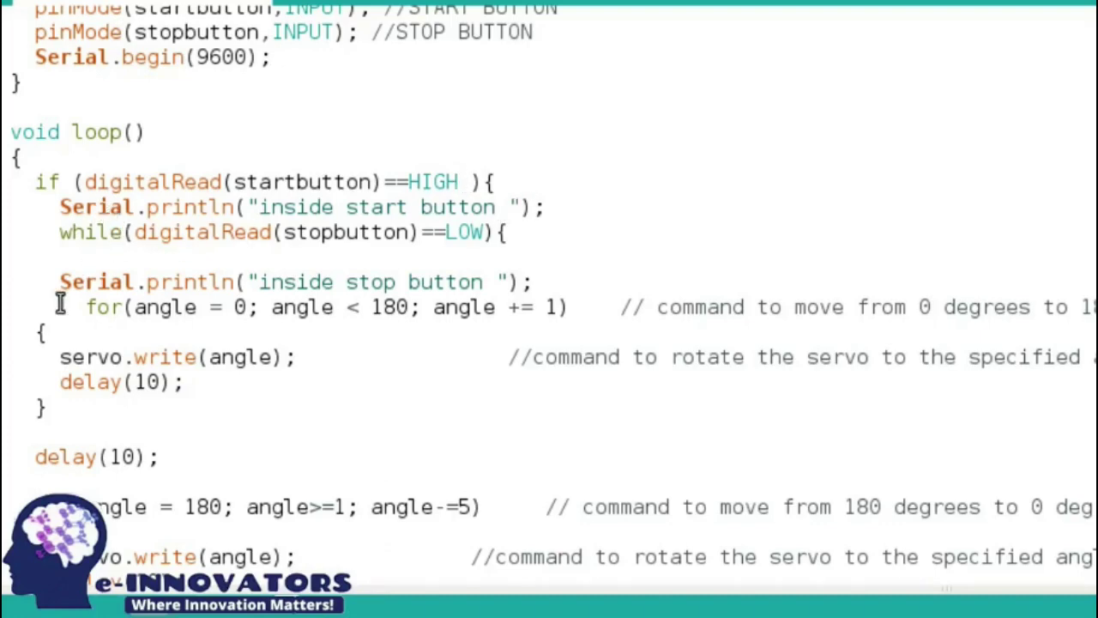
{"action": "left_click_drag", "start_coordinate": [48, 289], "coordinate": [336, 513]}
{"action": "left_click", "coordinate": [505, 244]}
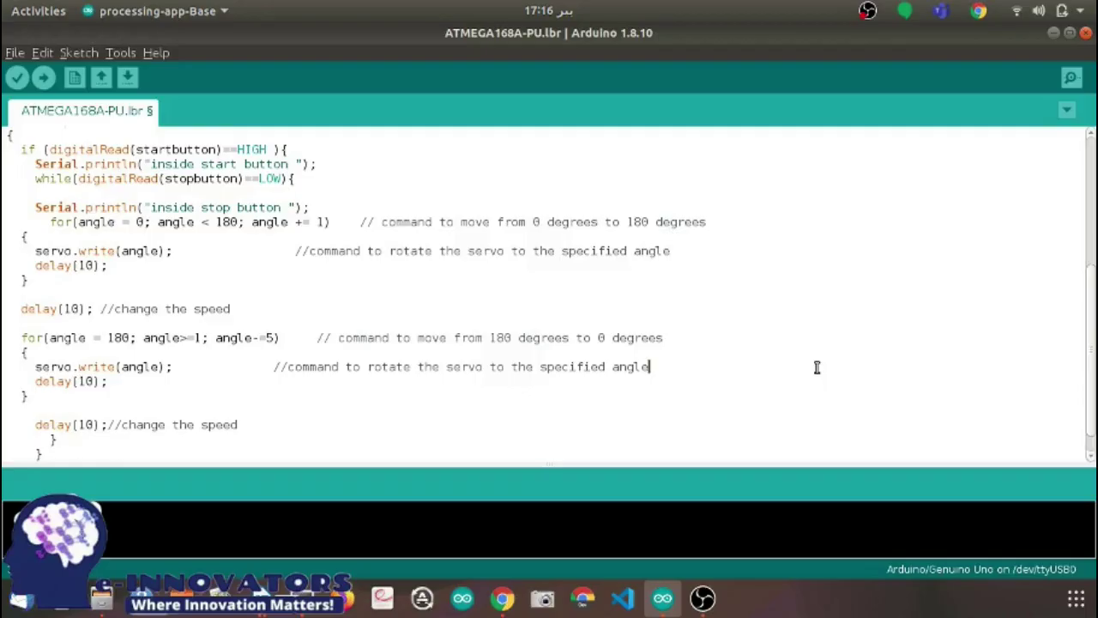
{"action": "key", "text": "ctrl+a"}
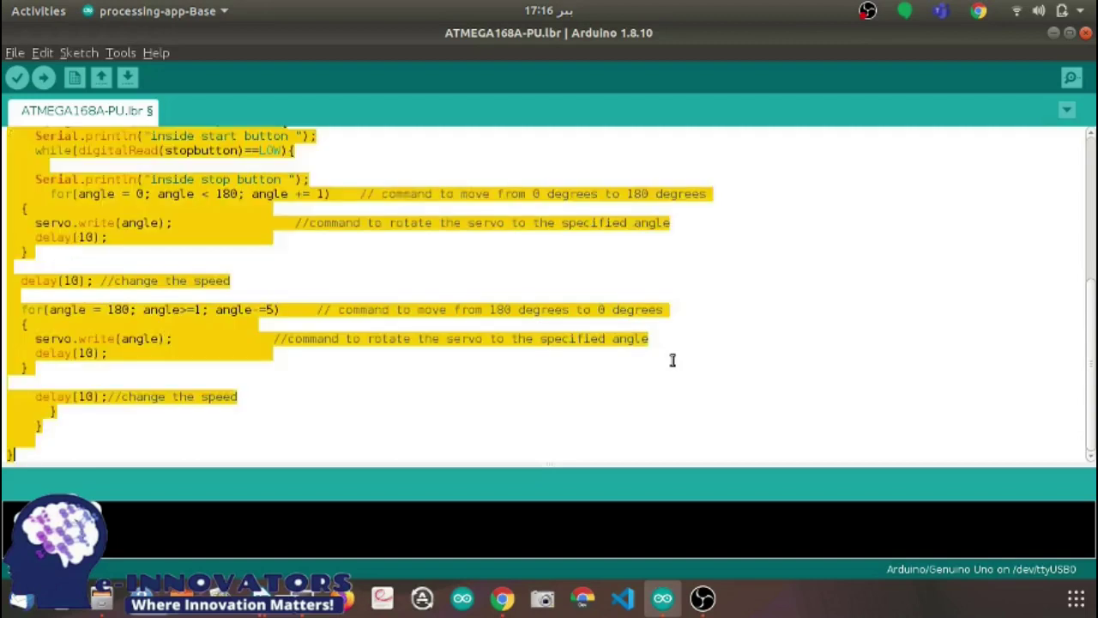
{"action": "left_click", "coordinate": [502, 597]}
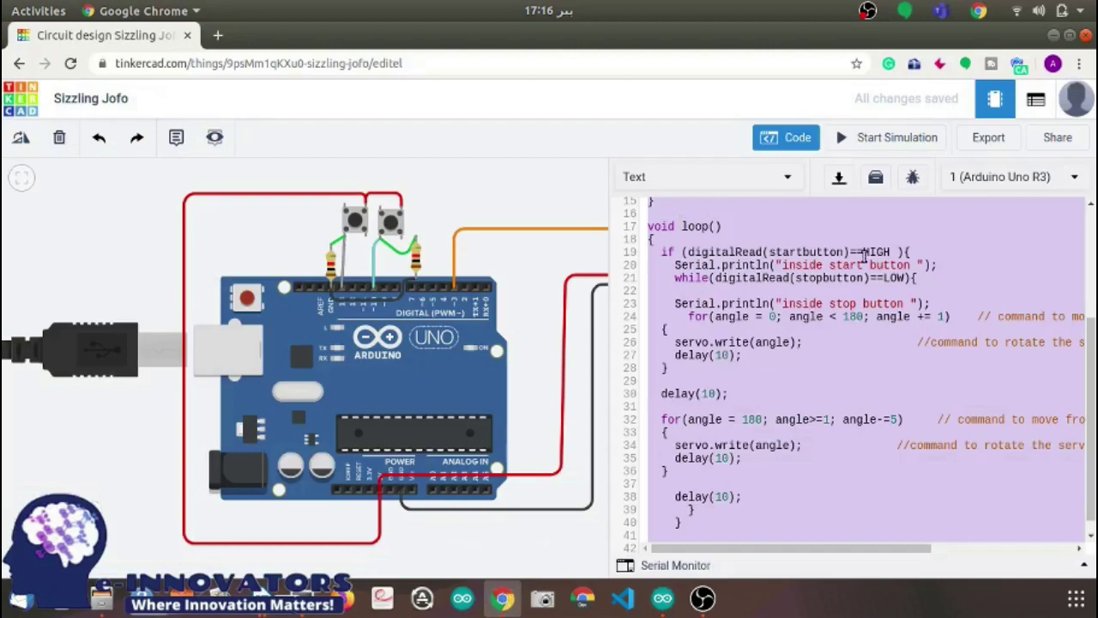
Step: Replace Tinkercad's text code with the pasted servo stirrer sketch and close the code panel
{"action": "key", "text": "BackSpace"}
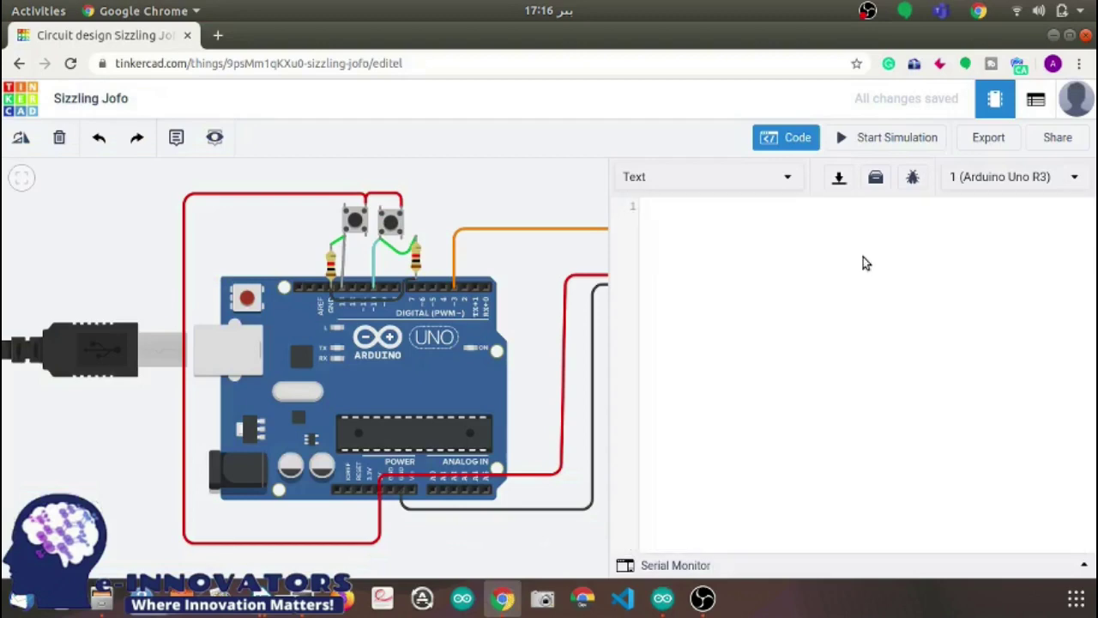
{"action": "key", "text": "ctrl+v"}
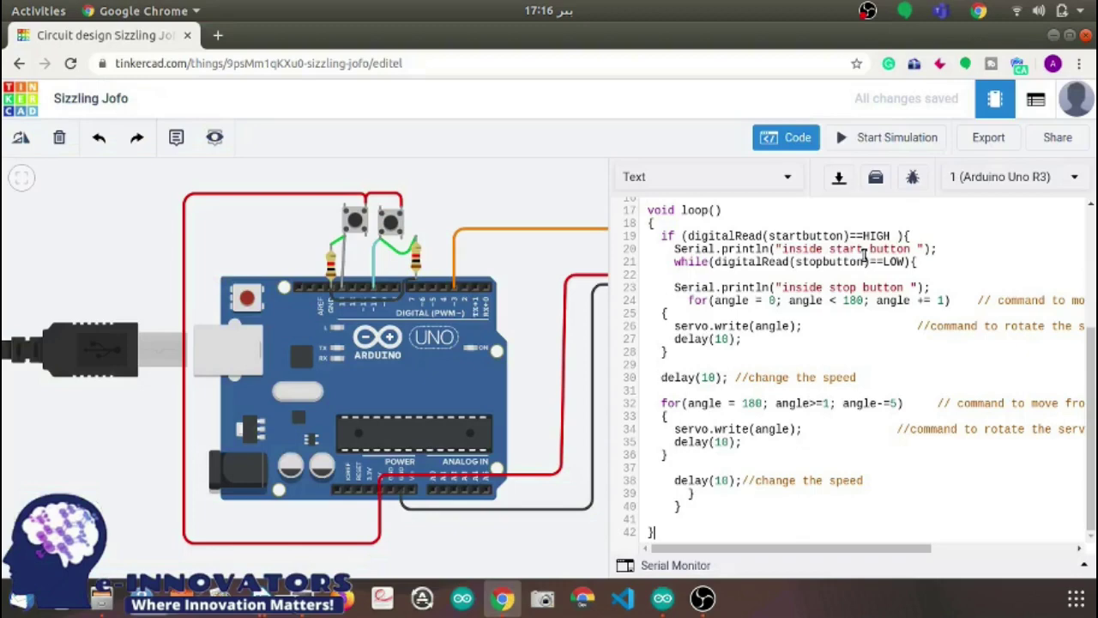
{"action": "left_click", "coordinate": [790, 138]}
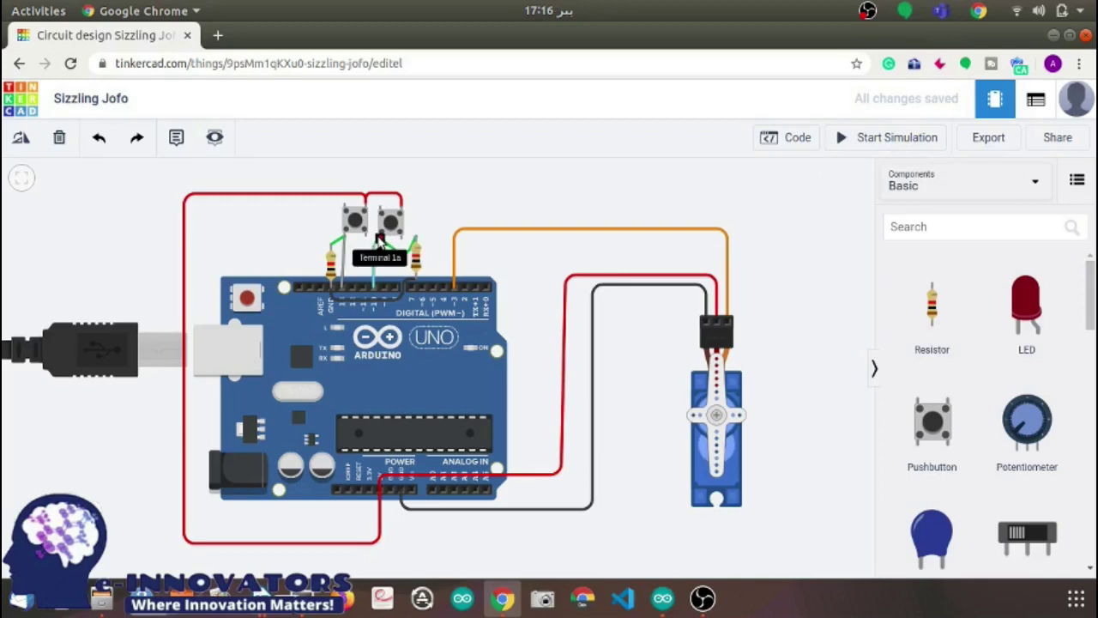
{"action": "left_click", "coordinate": [380, 240]}
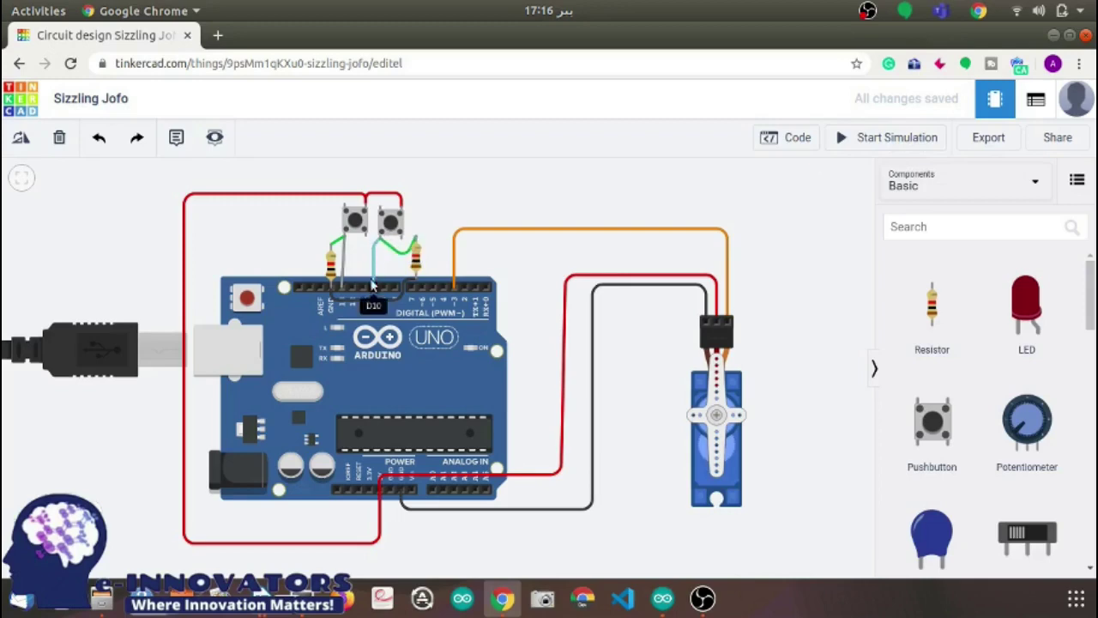
{"action": "left_click", "coordinate": [417, 243]}
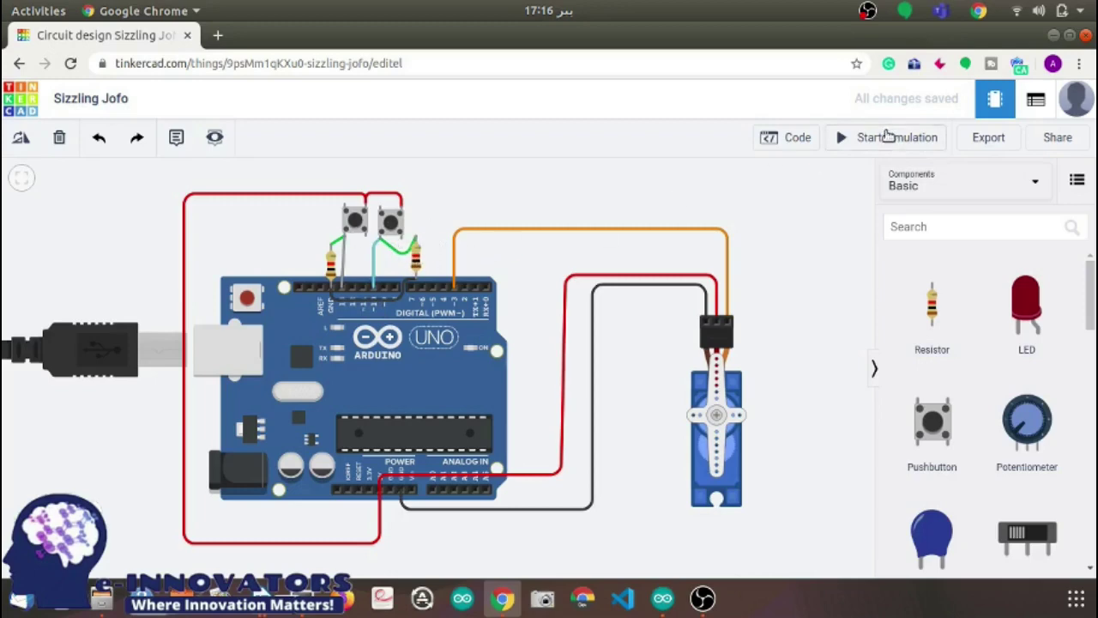
Step: Run the simulation and press the left start pushbutton twice so the micro servo sweeps
{"action": "left_click", "coordinate": [889, 140]}
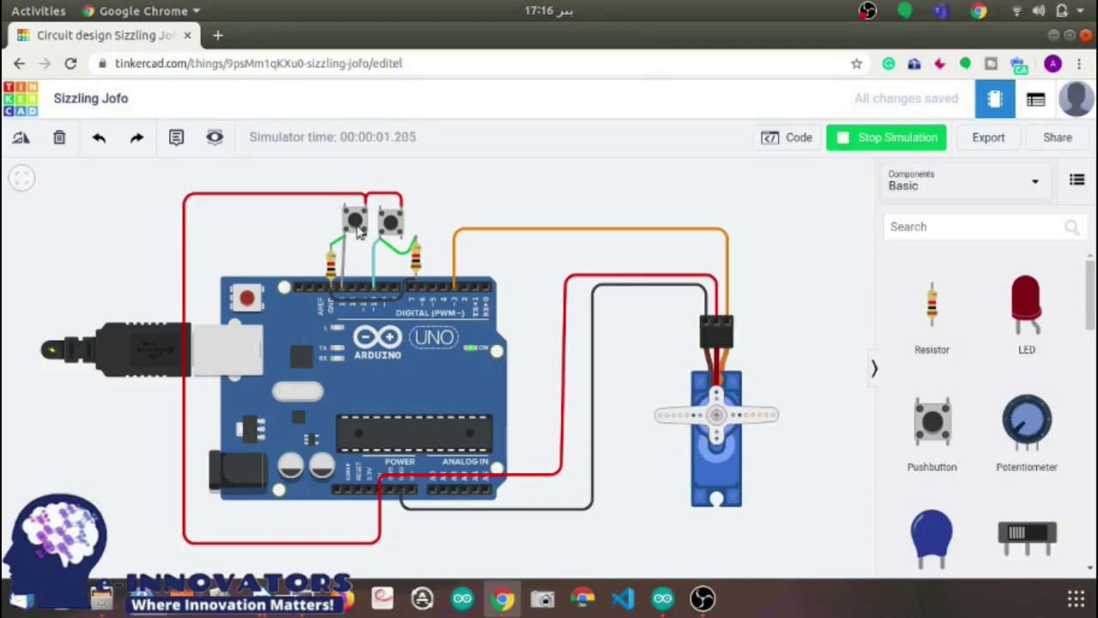
{"action": "left_click", "coordinate": [356, 225]}
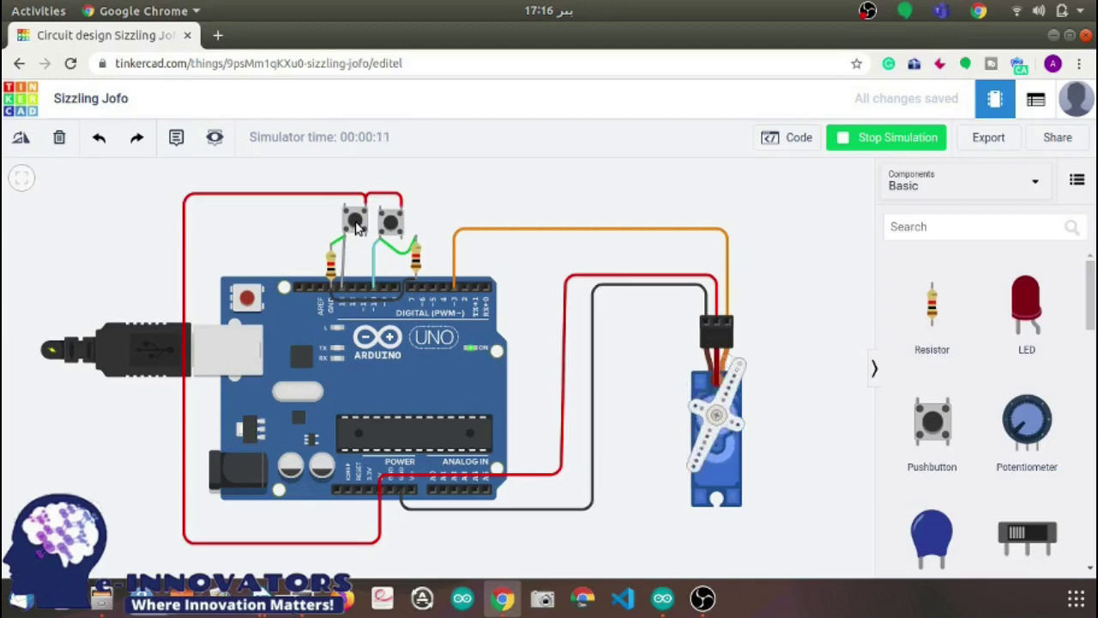
{"action": "left_click", "coordinate": [391, 225]}
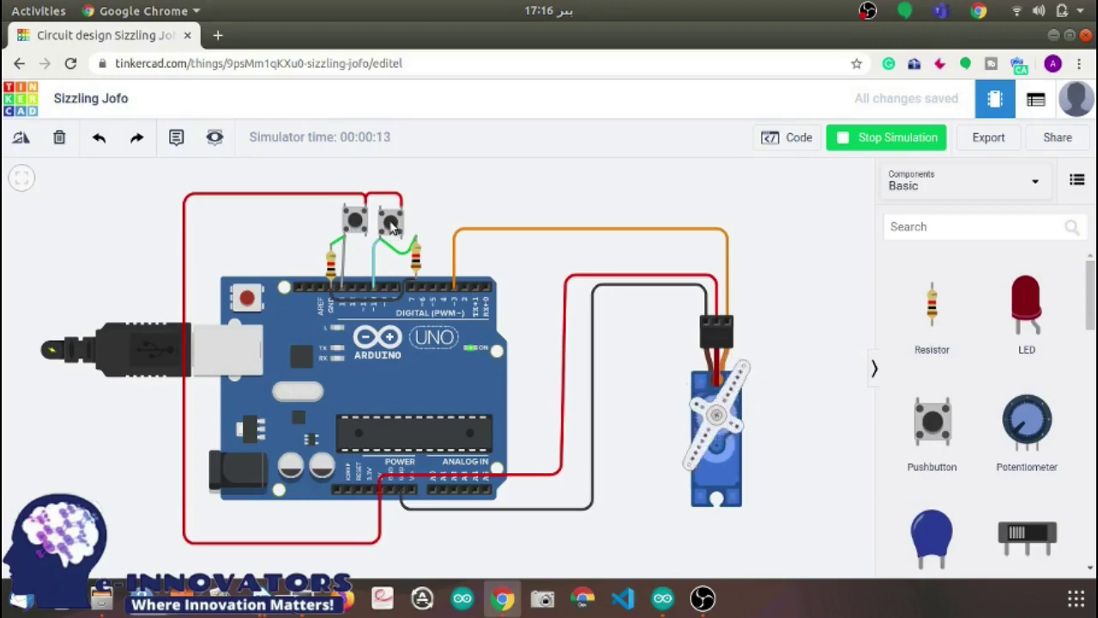